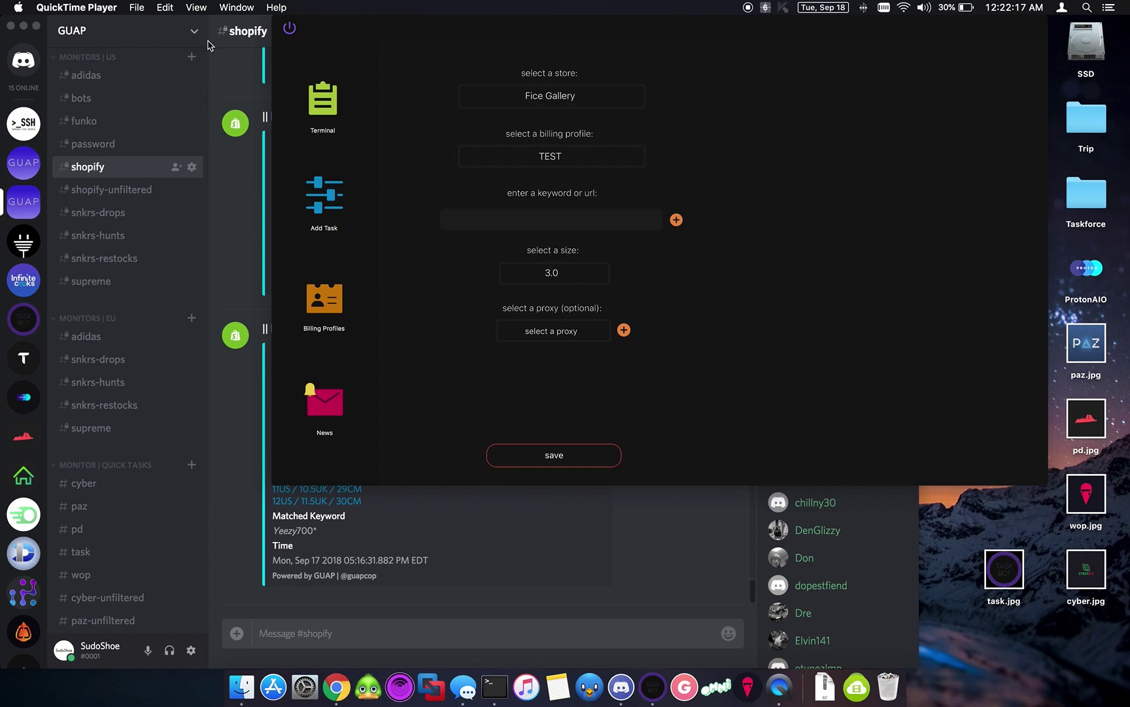
Step: Bring Discord forward and begin creating a brand-new server from the add-server button
click(27, 204)
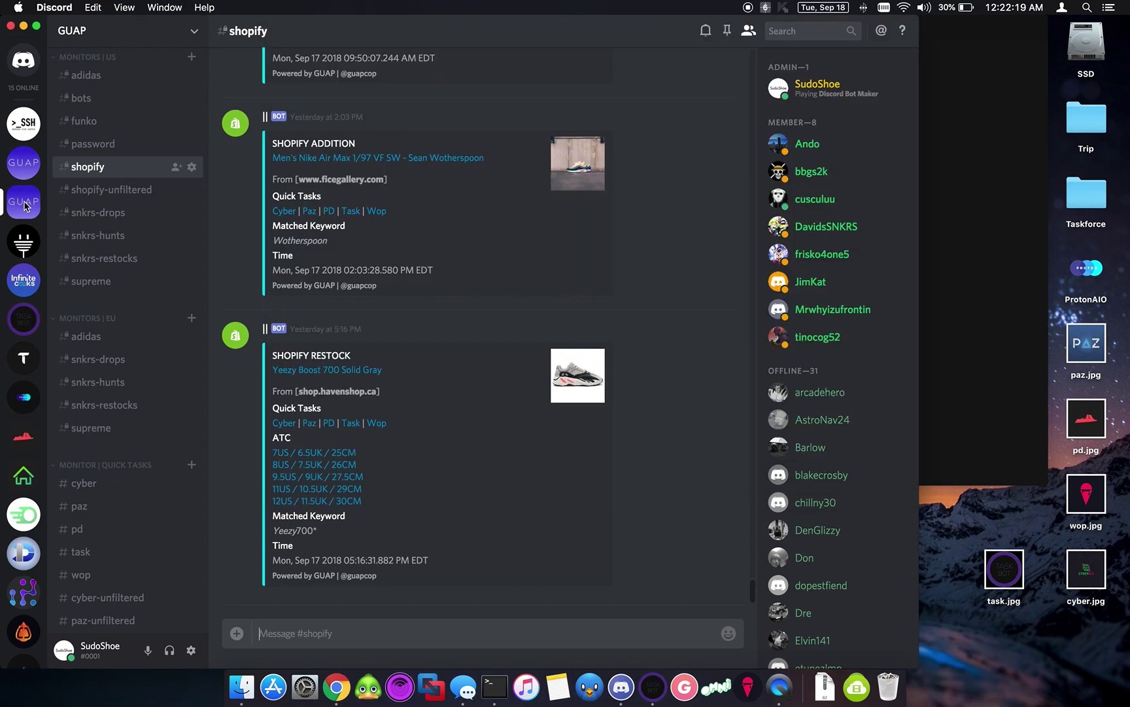
scroll(30, 406, down, 5)
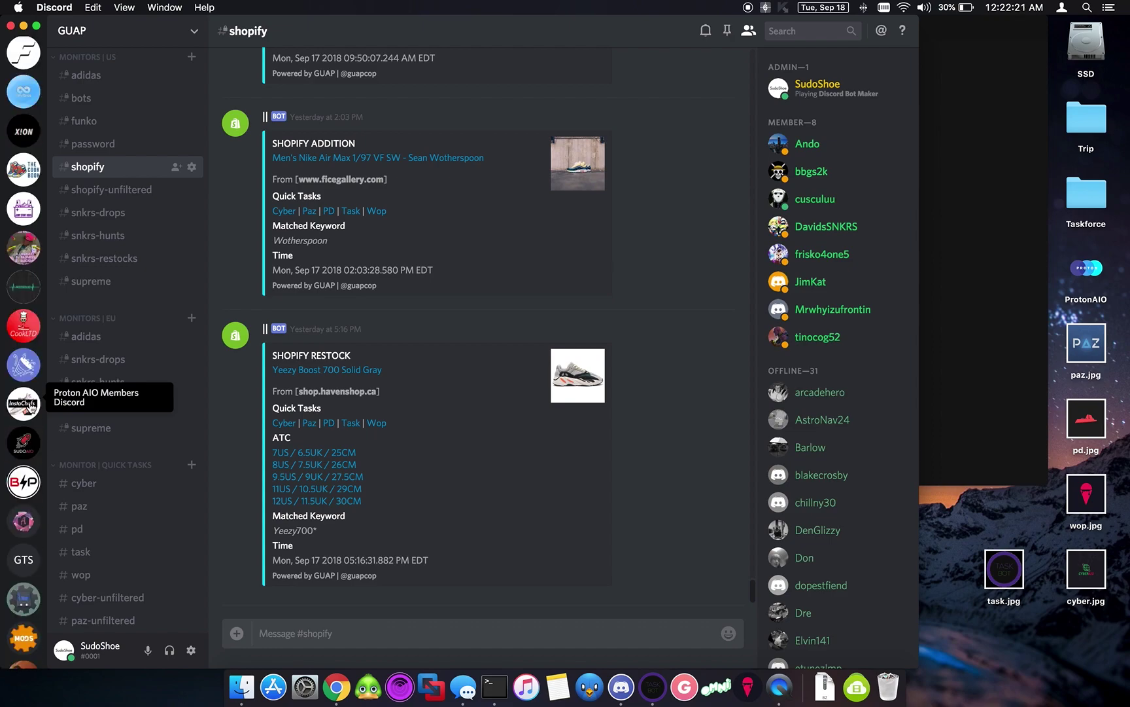
scroll(28, 406, down, 5)
scroll(30, 407, down, 3)
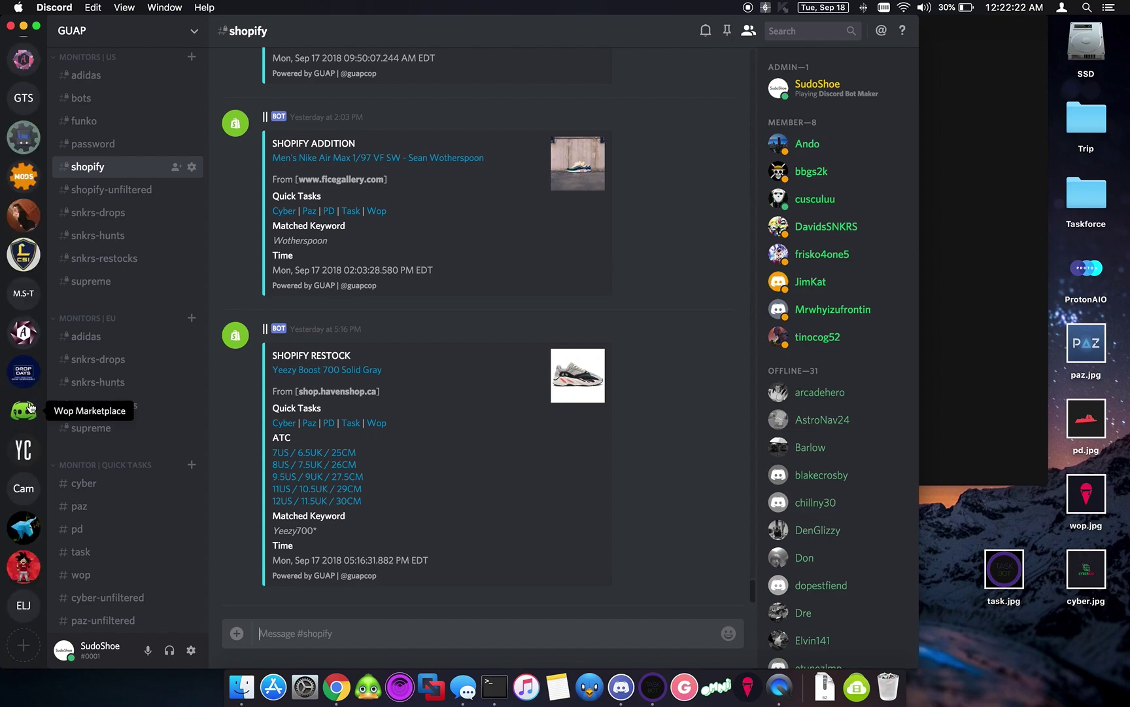
click(24, 646)
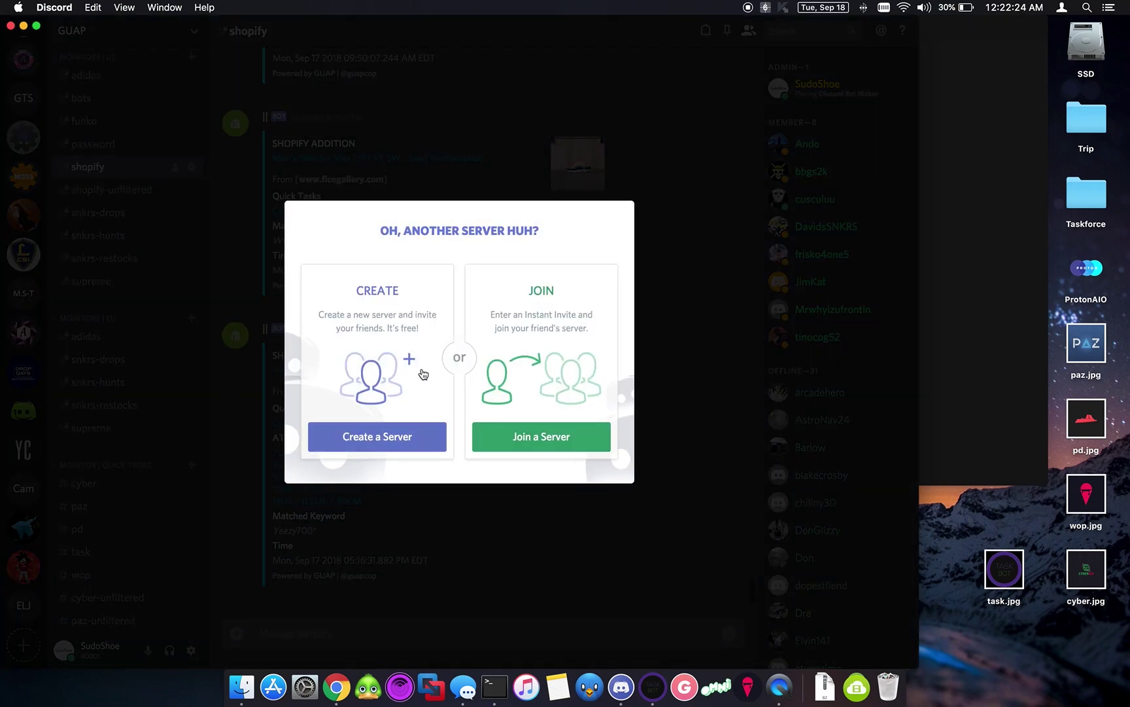
click(386, 442)
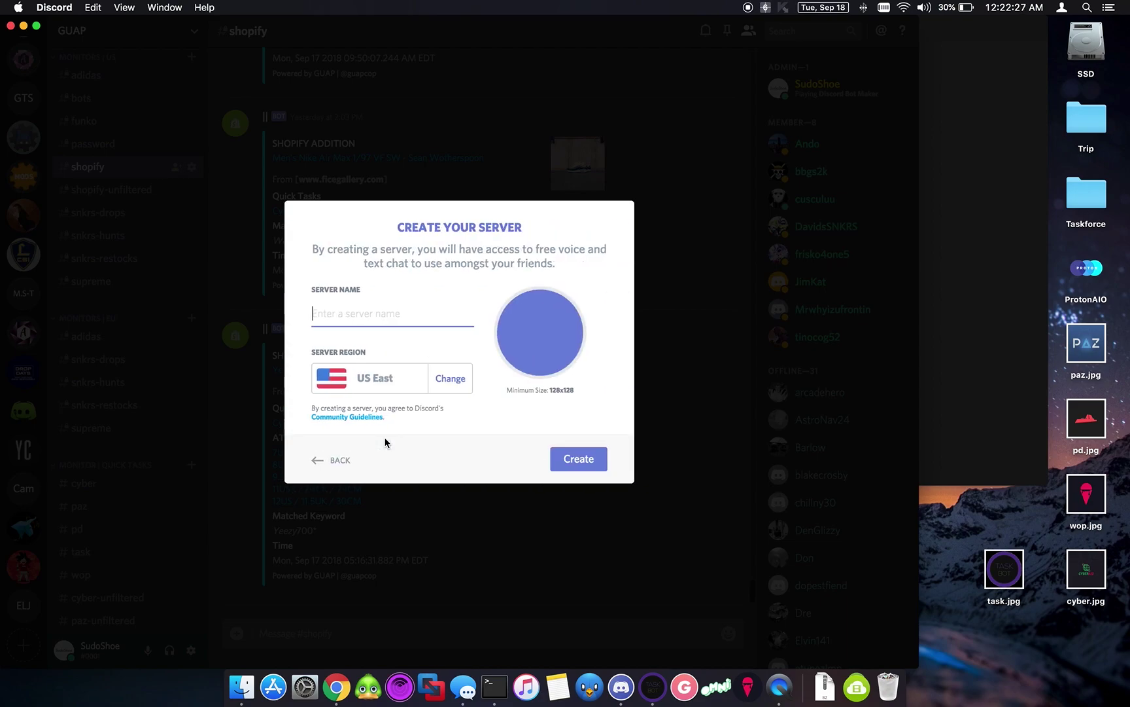
text(Sudo's )
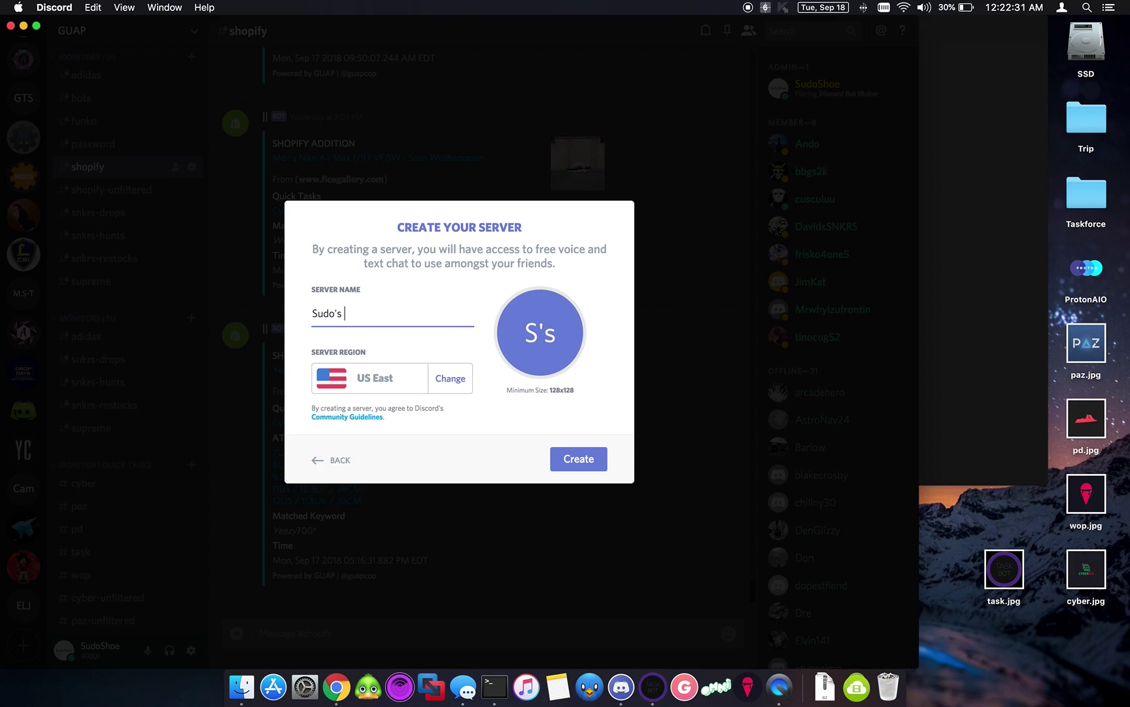
text(Webhooks)
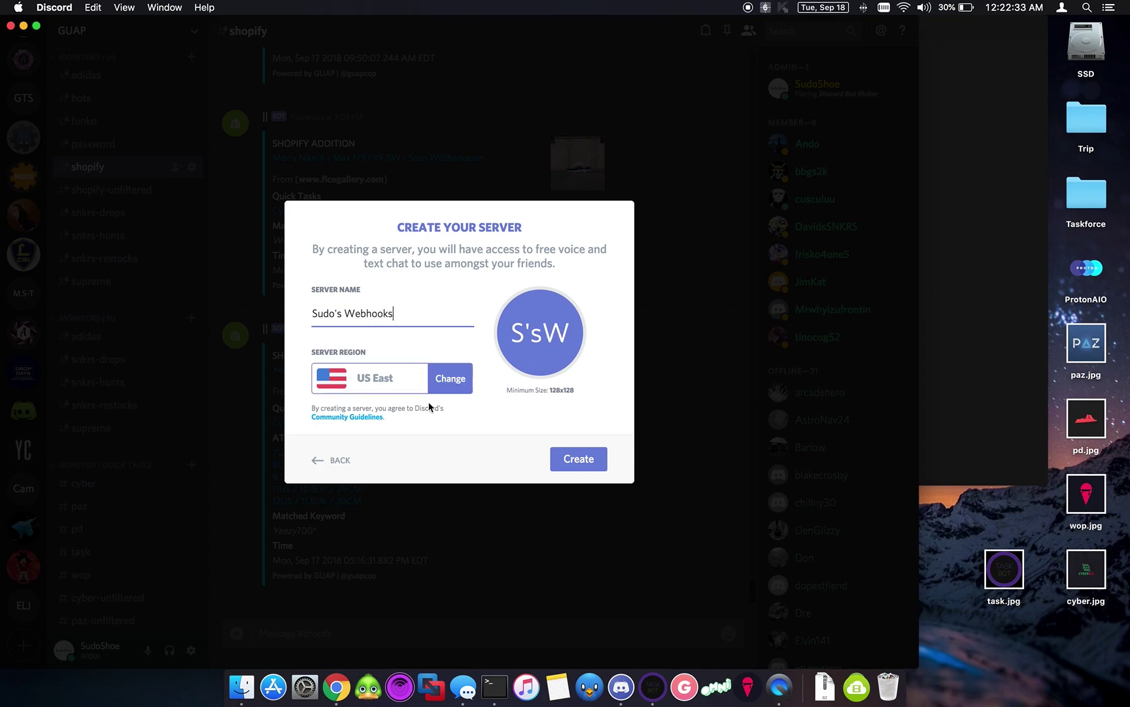
Step: Create the Sudo's Webhooks server and add a BOT WEBHOOKS channel category
click(578, 461)
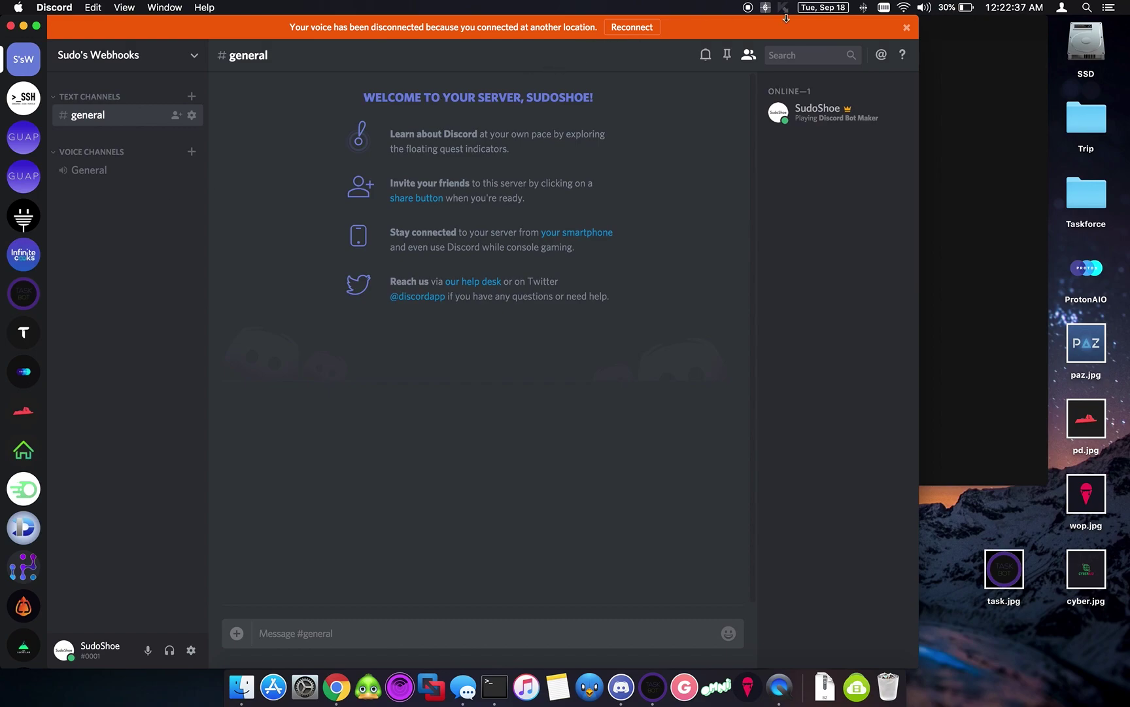
click(906, 28)
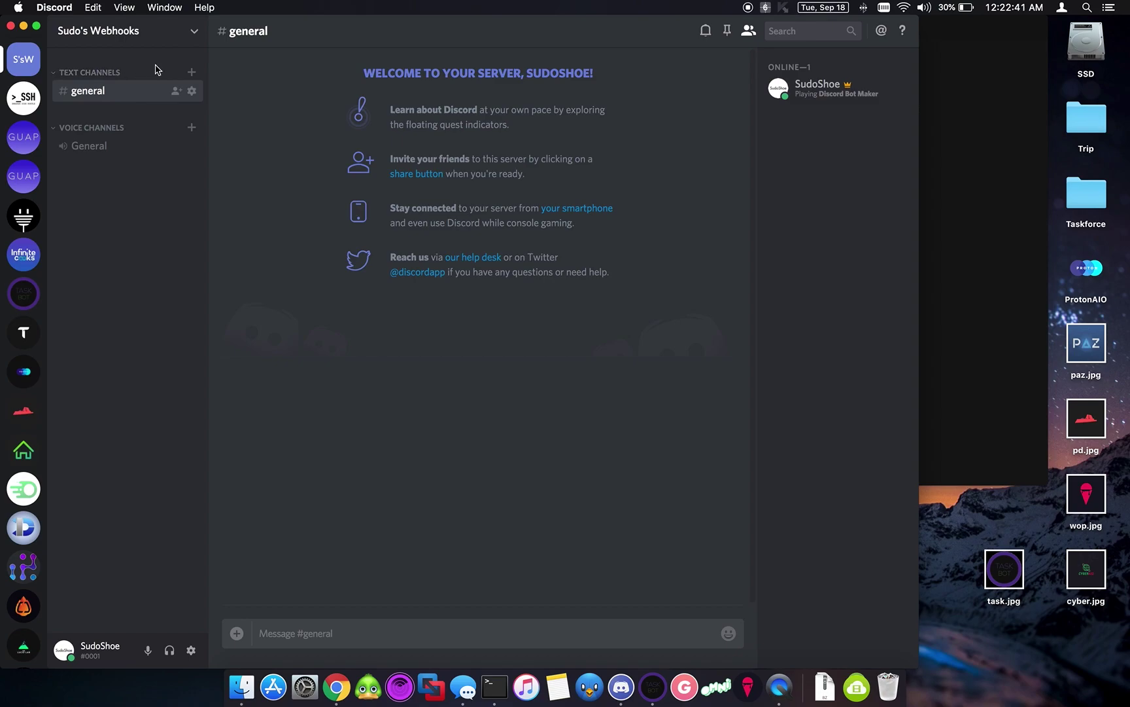
click(189, 41)
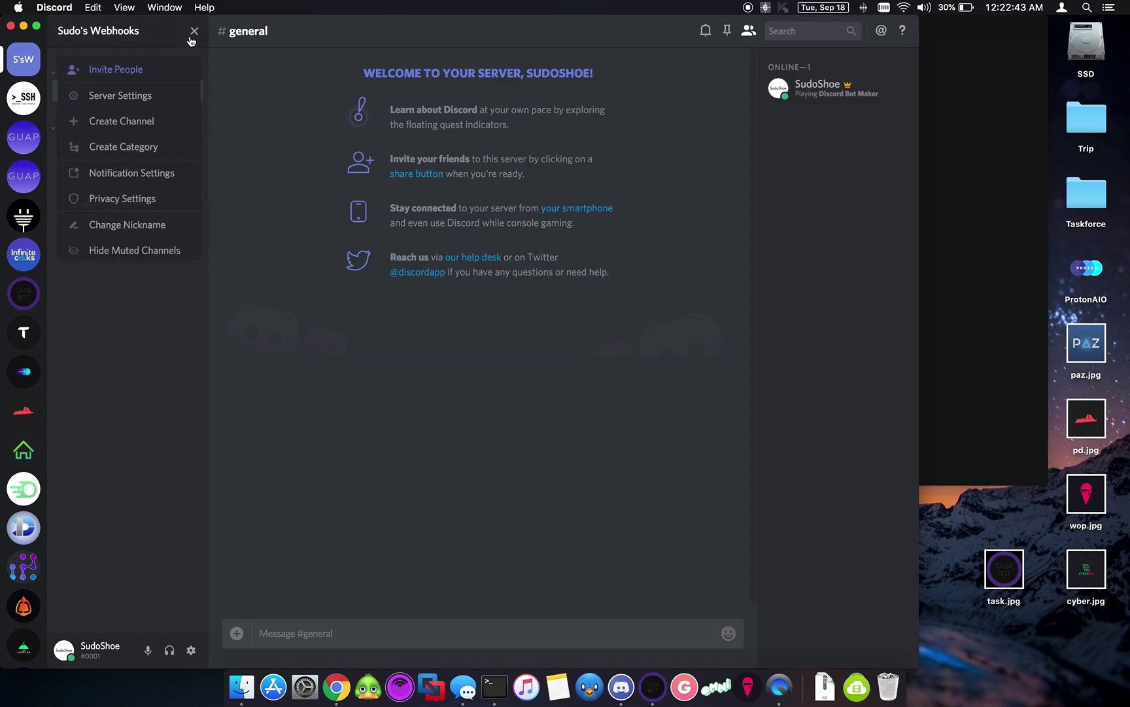
click(132, 145)
text(W)
text(Bo)
text(ebhooks)
key(Return)
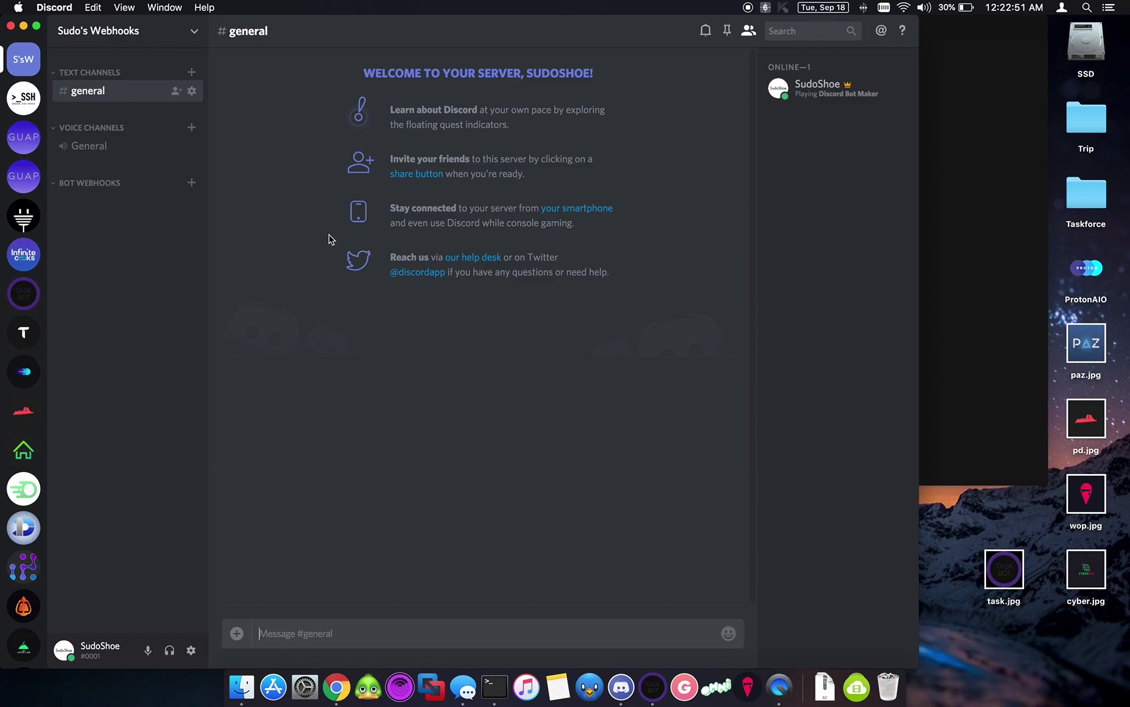
Step: Add a taskbot text channel under BOT WEBHOOKS and open it
click(193, 184)
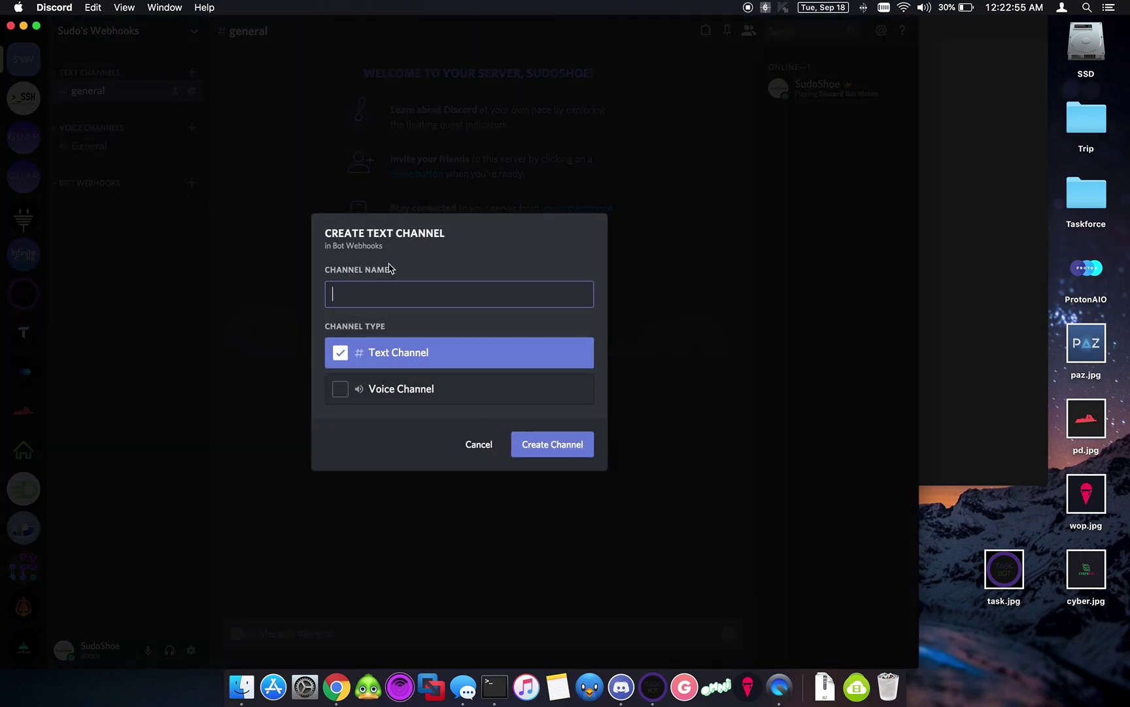
text(taskbot)
click(560, 447)
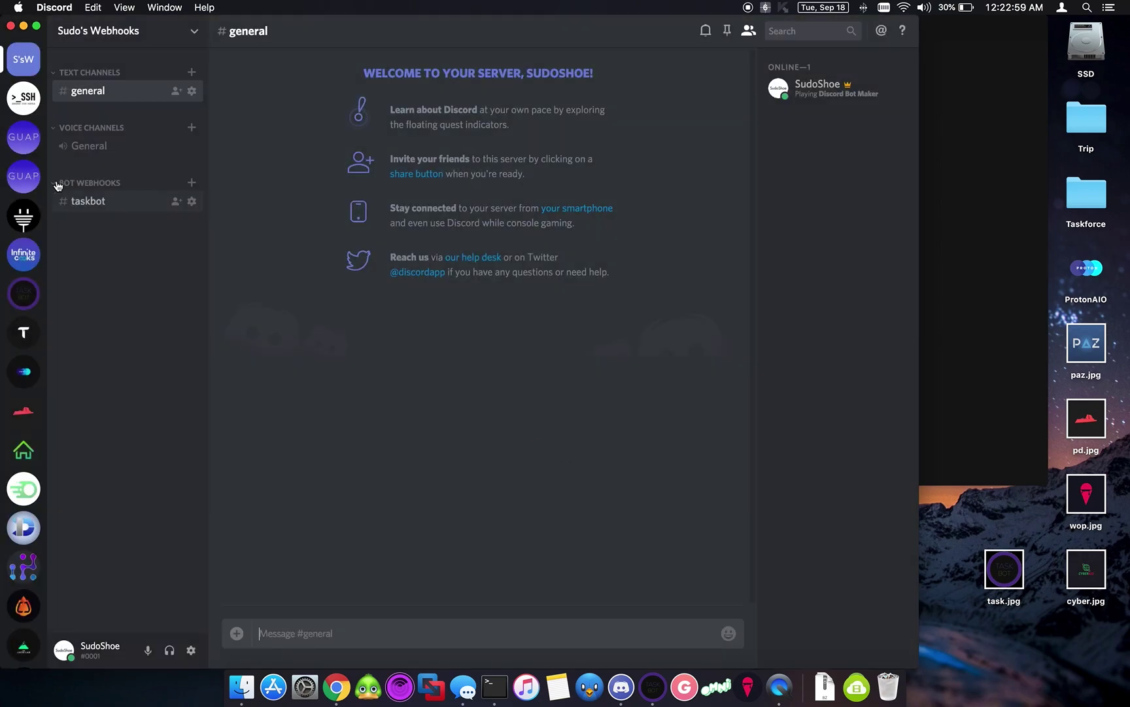
click(90, 201)
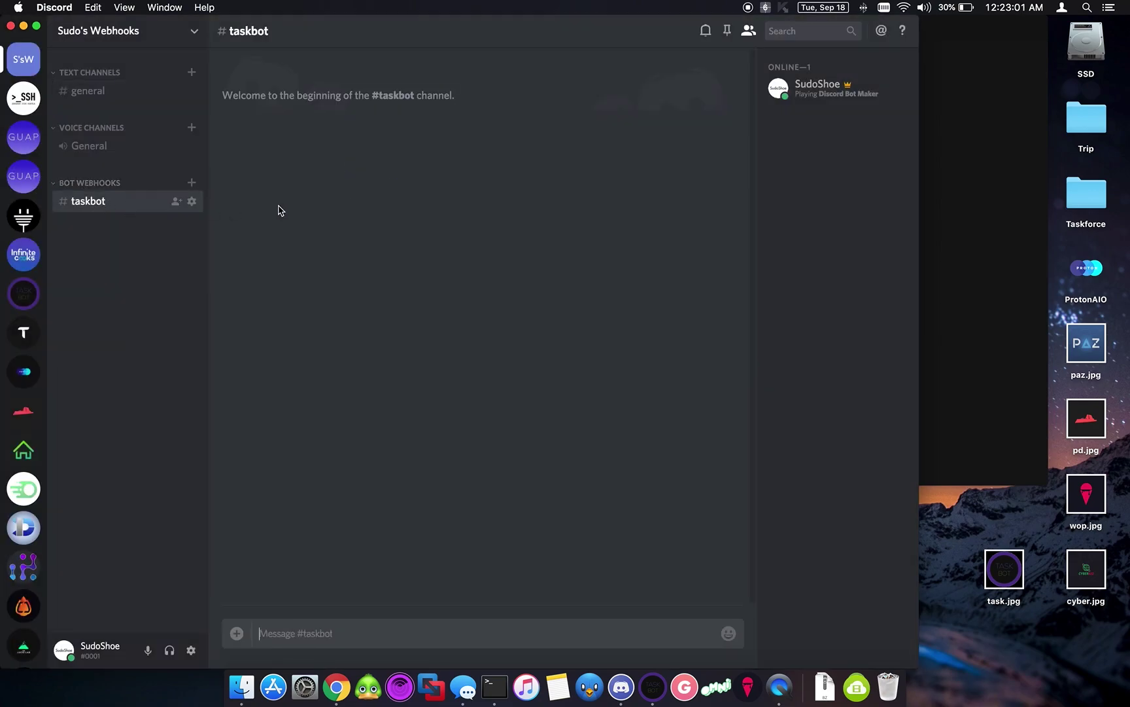
Step: Create a new webhook in the taskbot channel settings and rename it taskbot
click(191, 204)
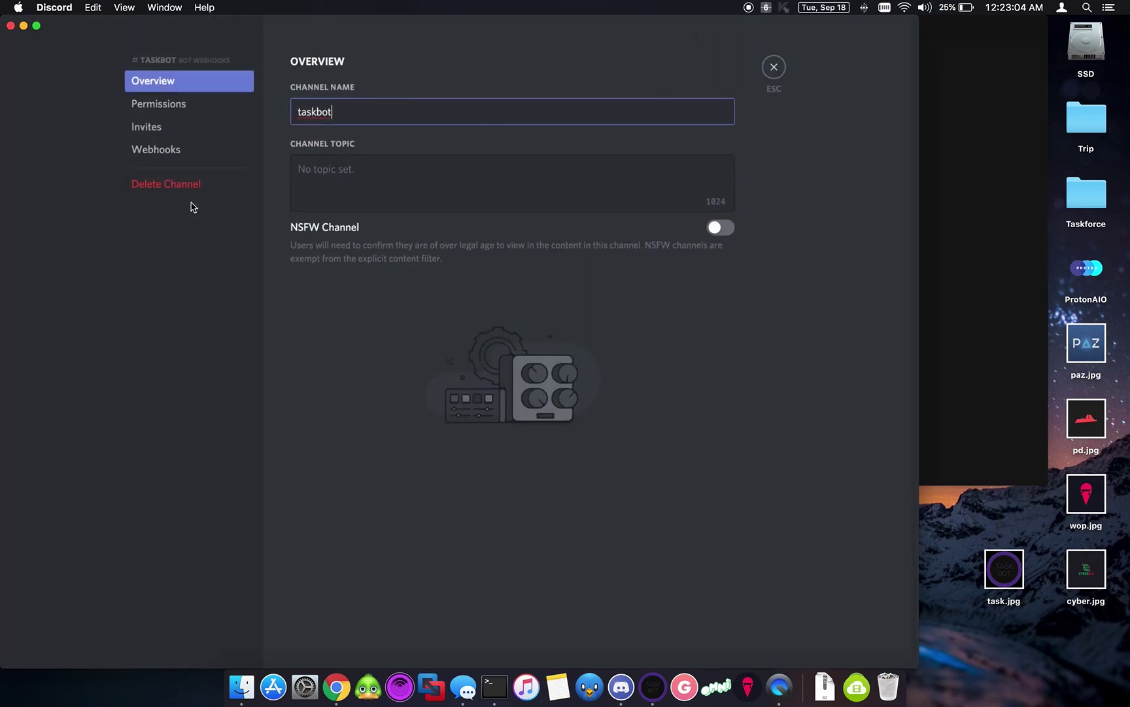
click(166, 152)
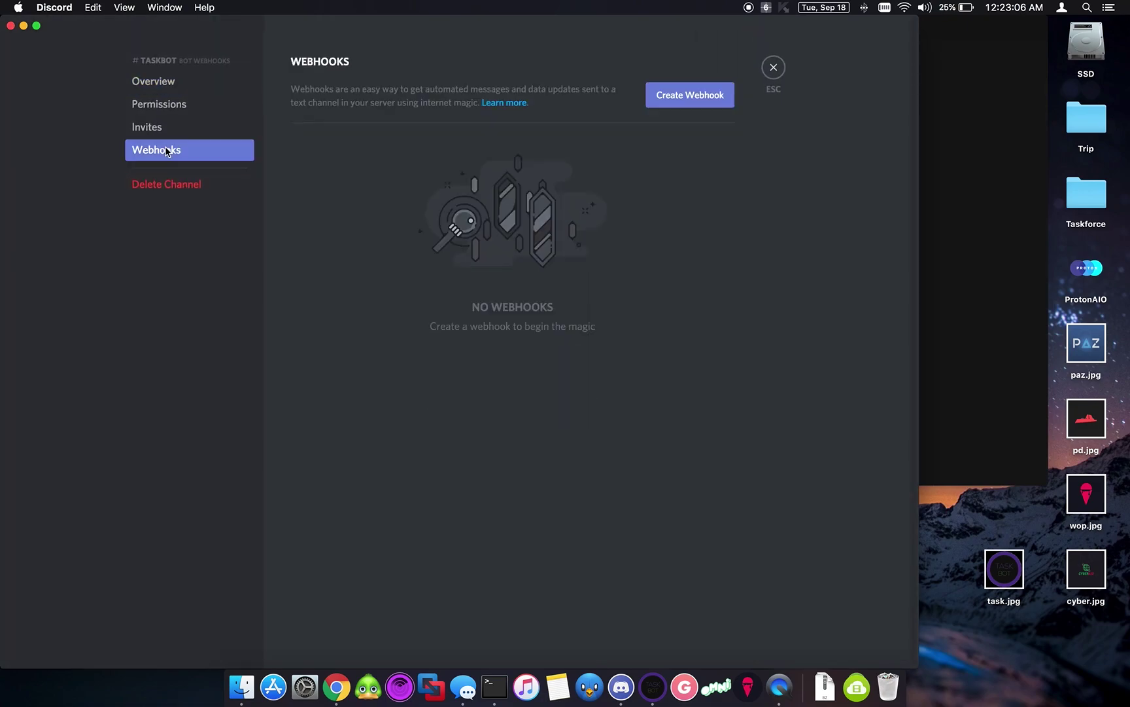
click(686, 104)
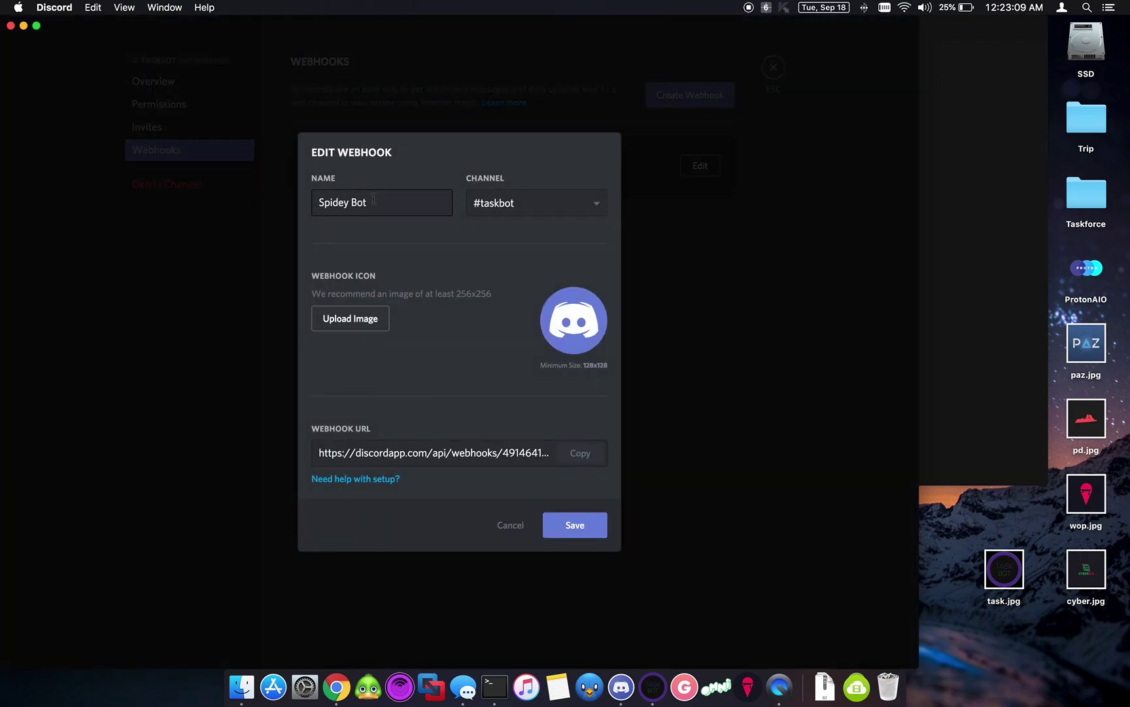
click(373, 200)
key(super+a)
text(taskbot)
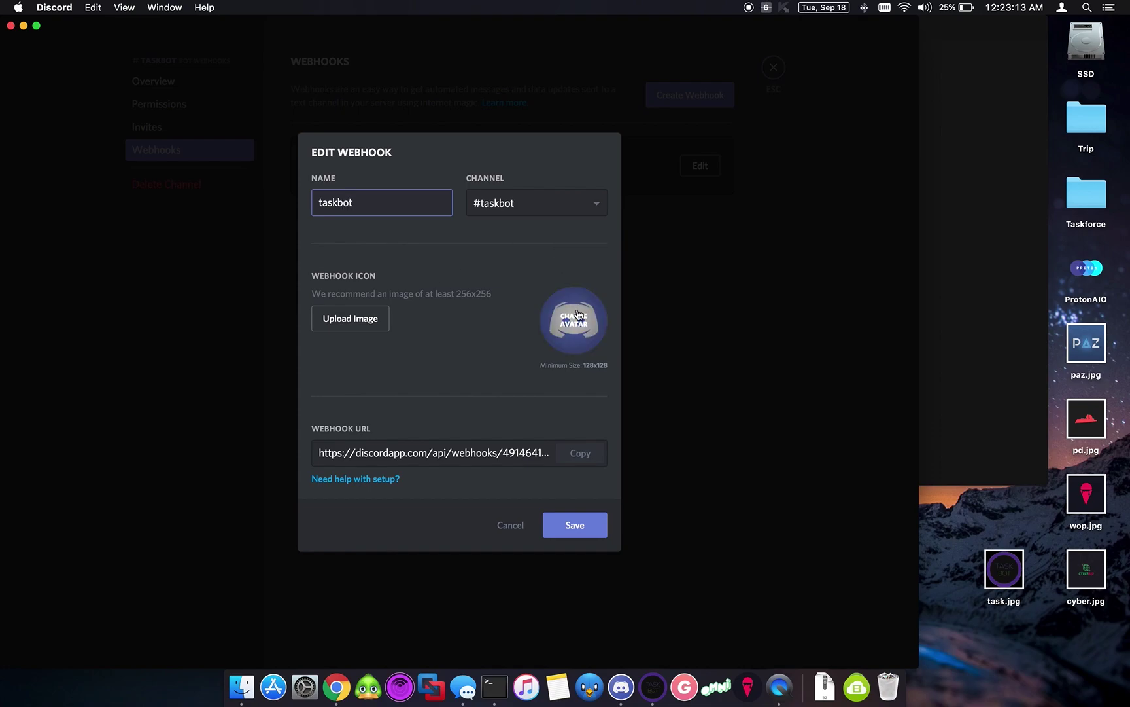
Step: Set task.jpg as the webhook icon, copy its URL, and save
click(572, 316)
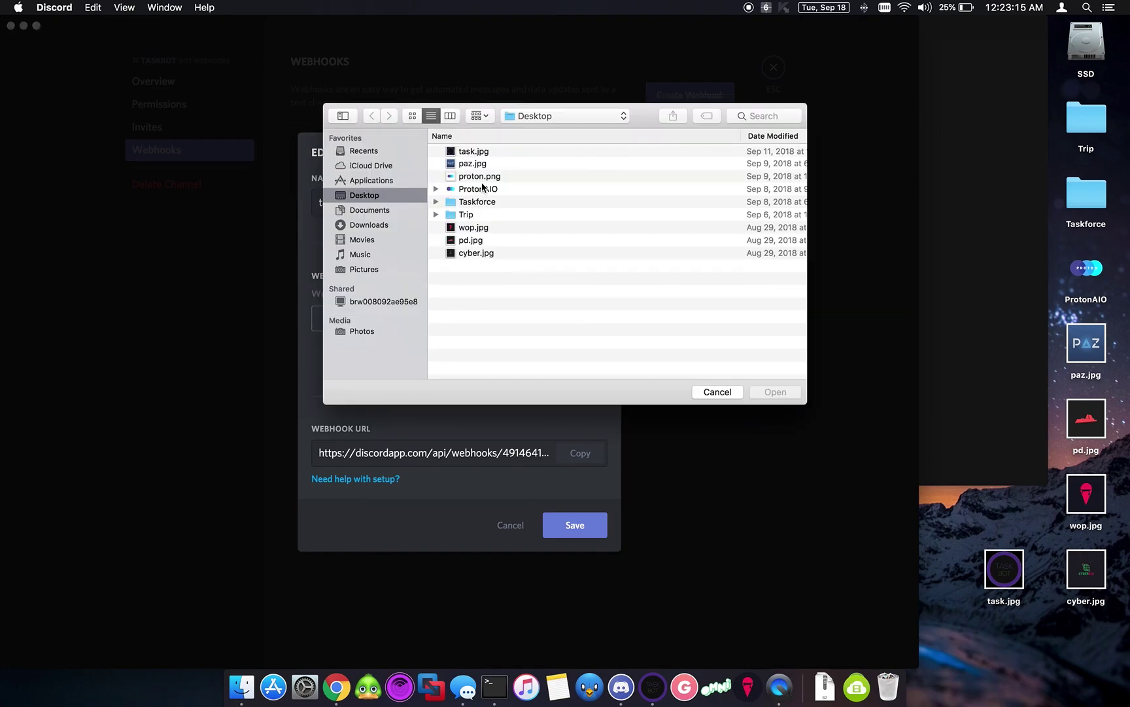
click(484, 157)
click(778, 395)
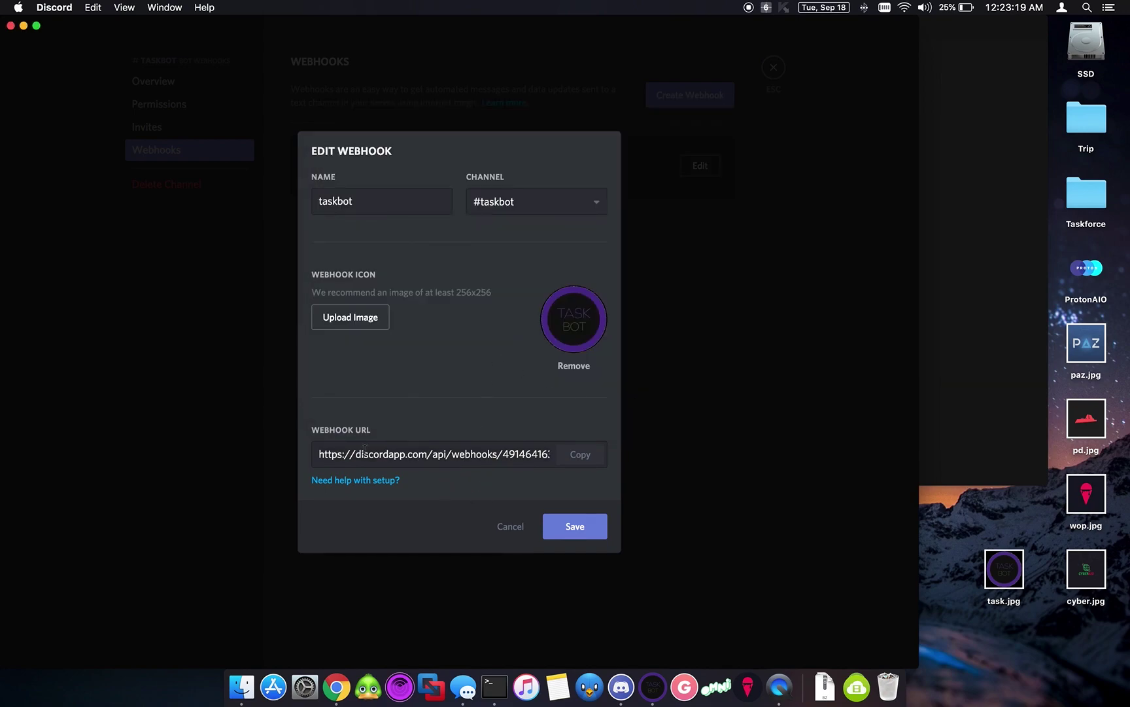
click(579, 454)
click(574, 527)
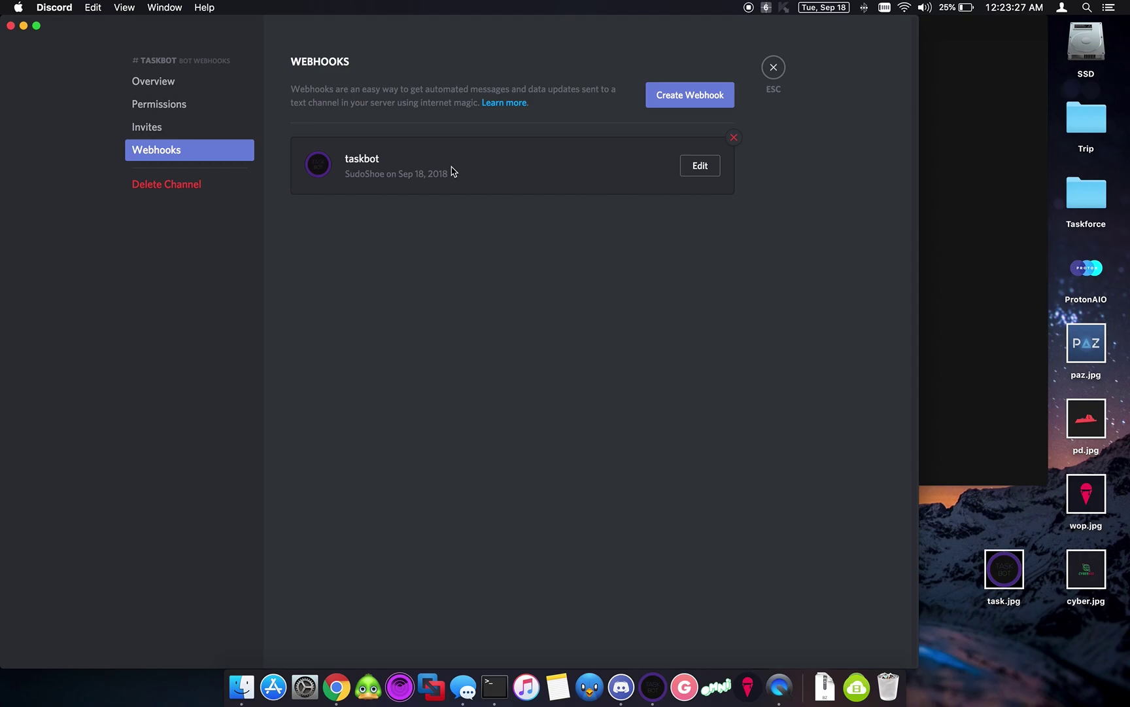
click(773, 69)
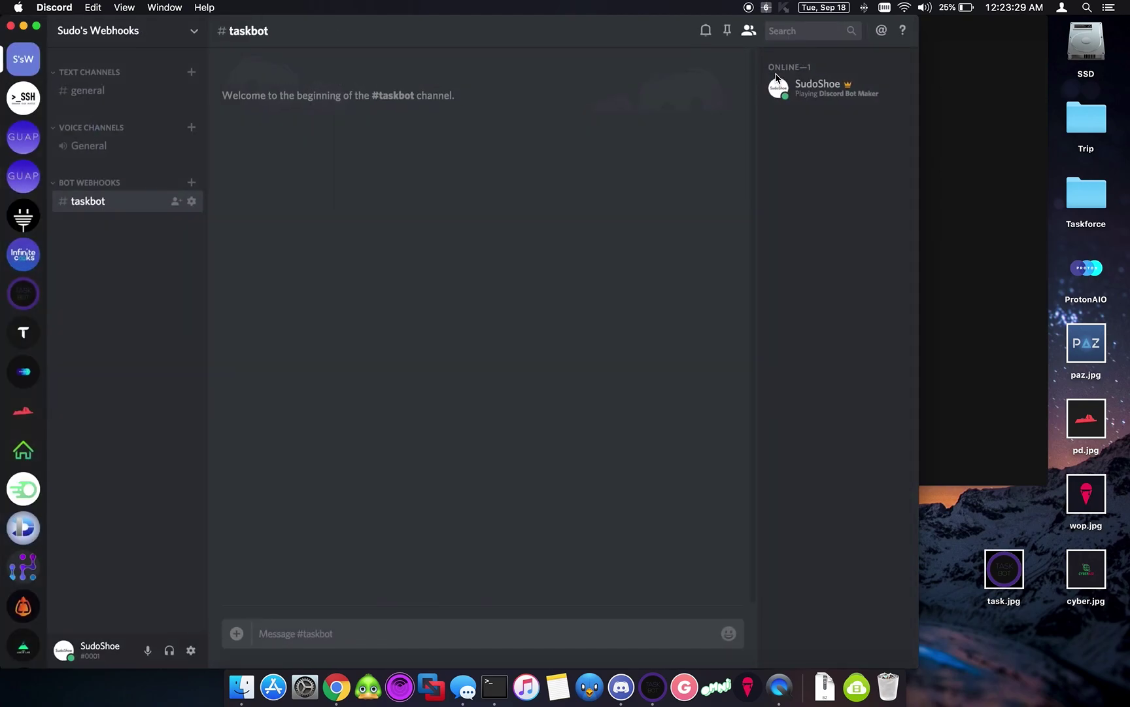
click(967, 79)
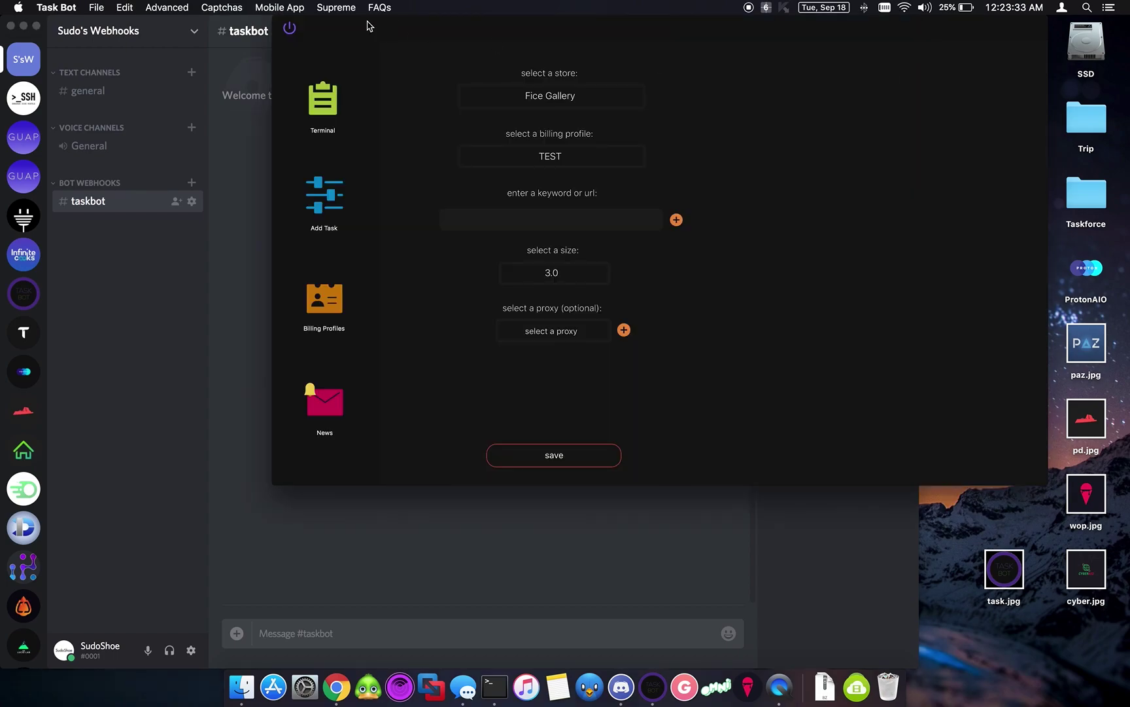
click(177, 4)
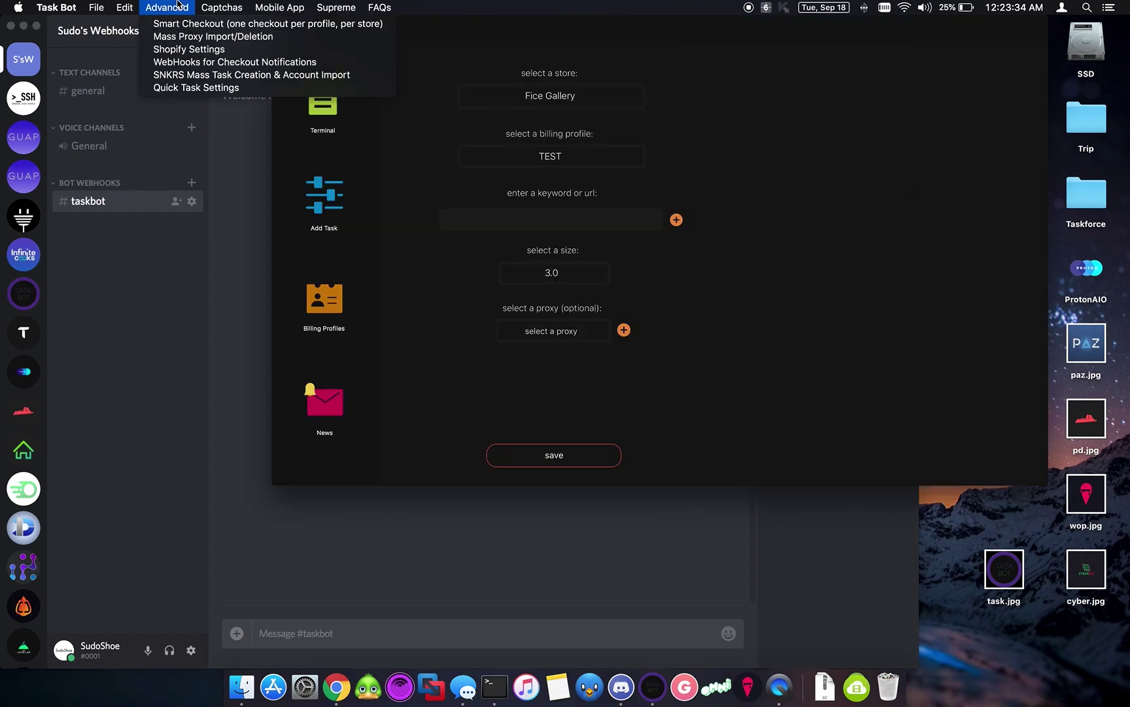
click(215, 69)
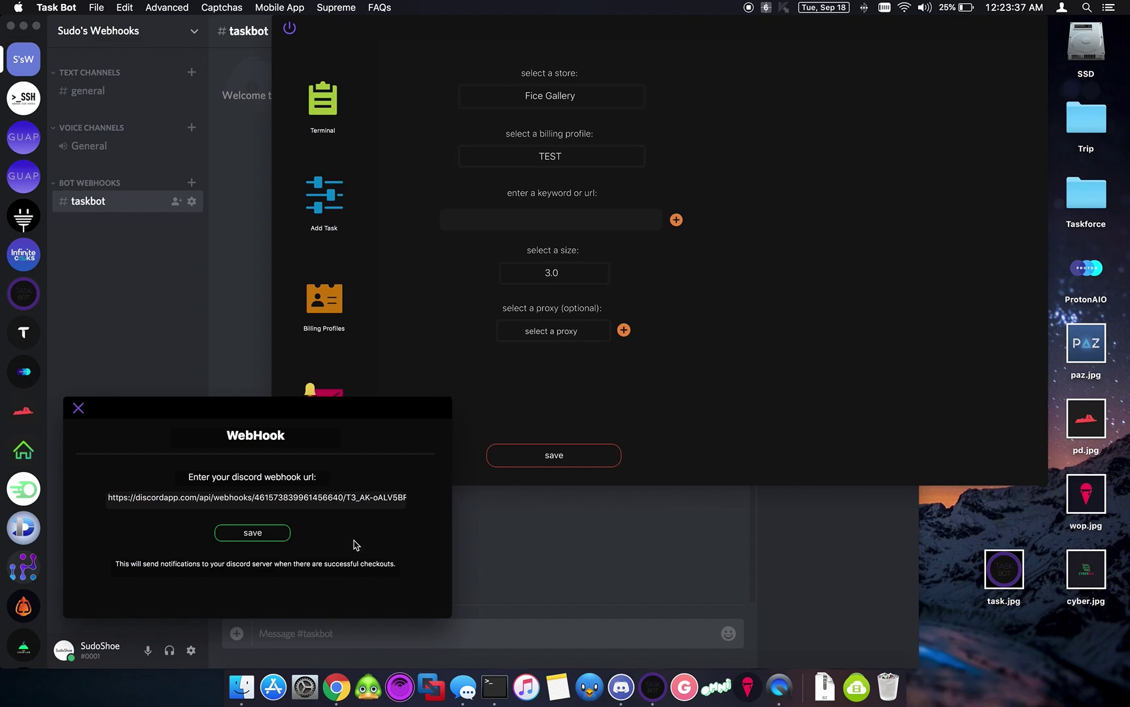
Step: Replace the old webhook URL with the copied Discord URL and save it
triple_click(279, 501)
key(BackSpace)
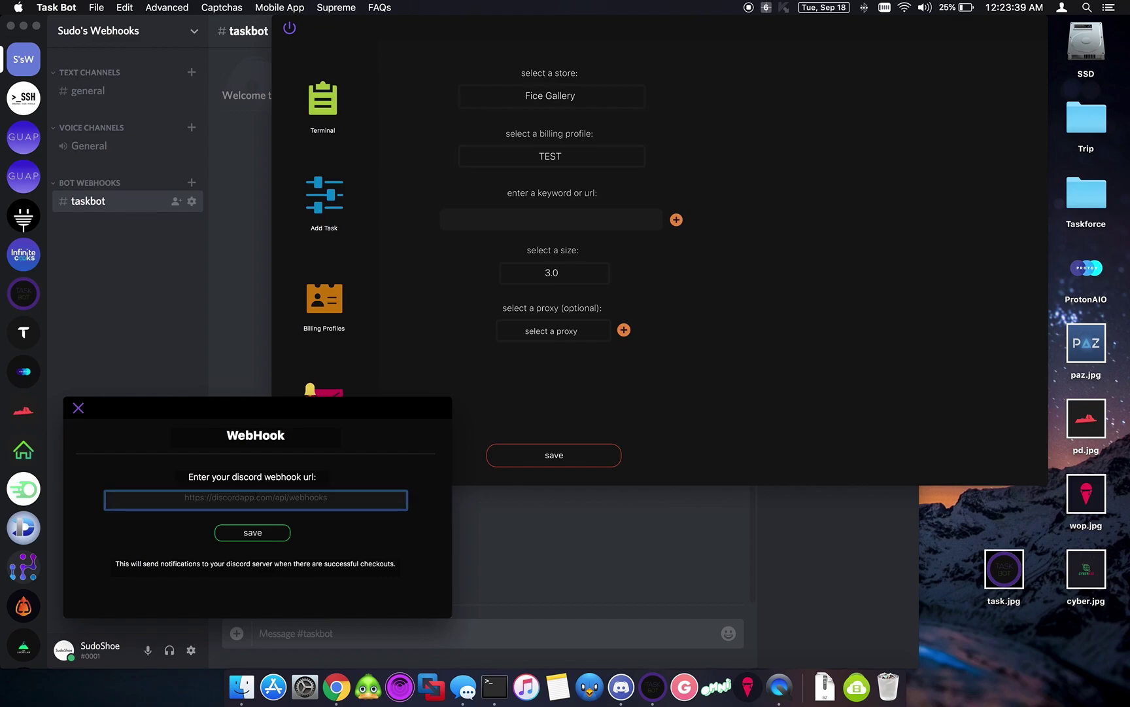
key(super+v)
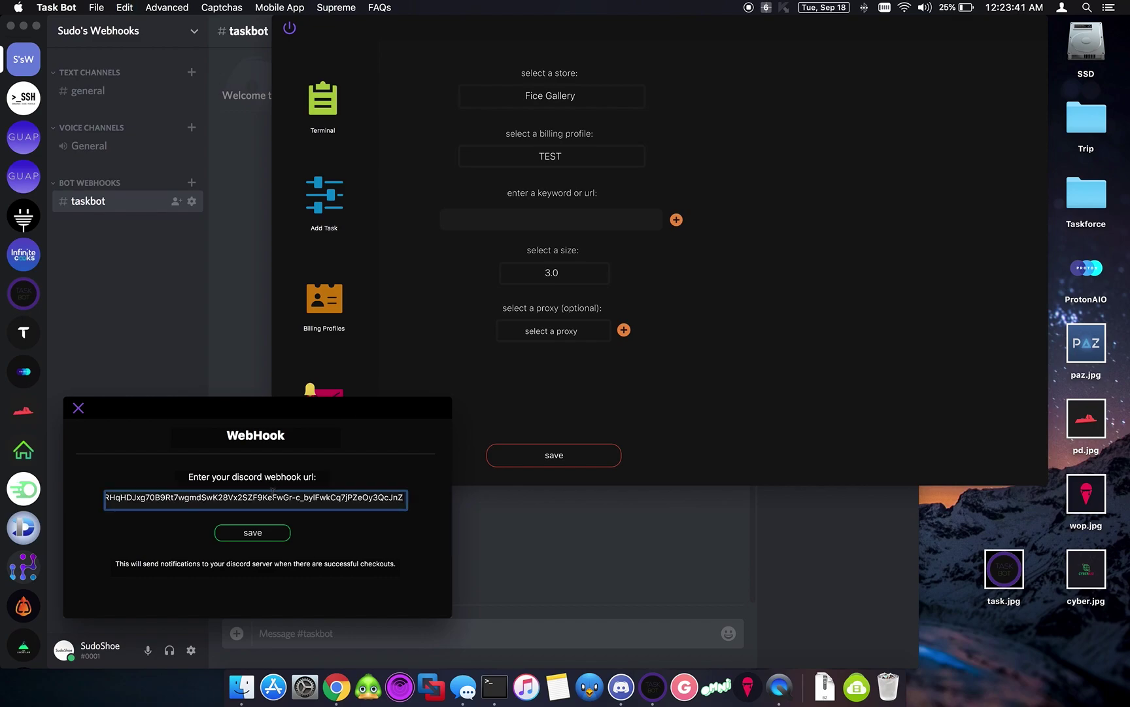
drag(255, 498, 97, 497)
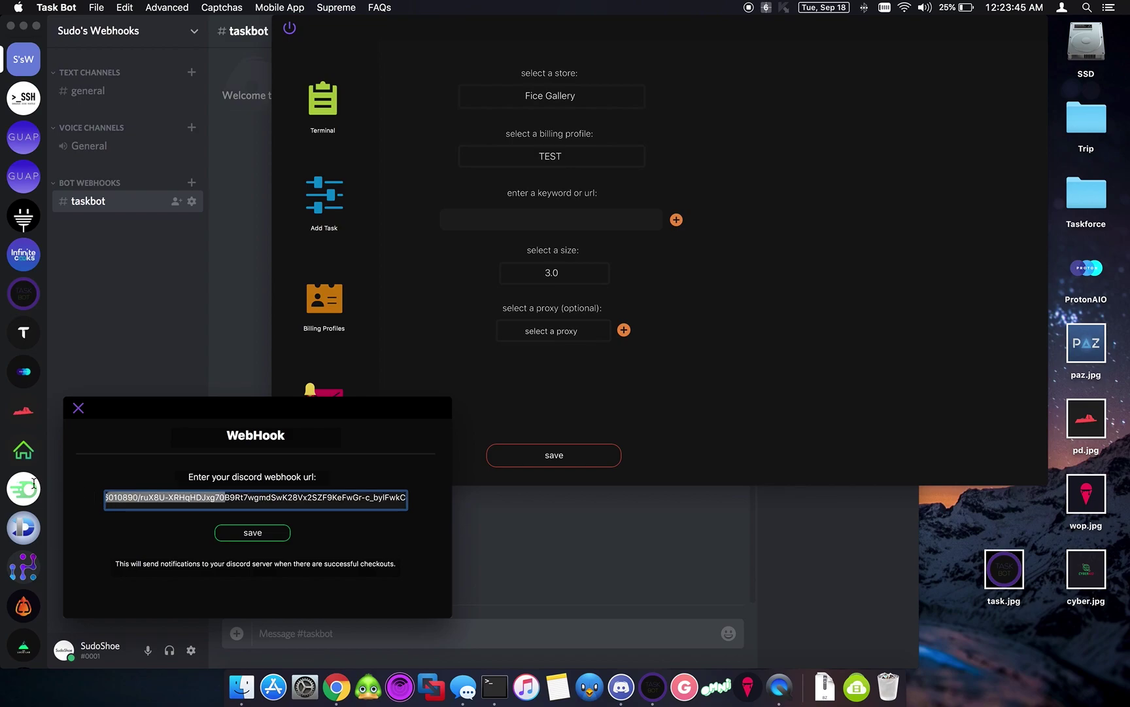
drag(146, 497, 35, 484)
click(252, 533)
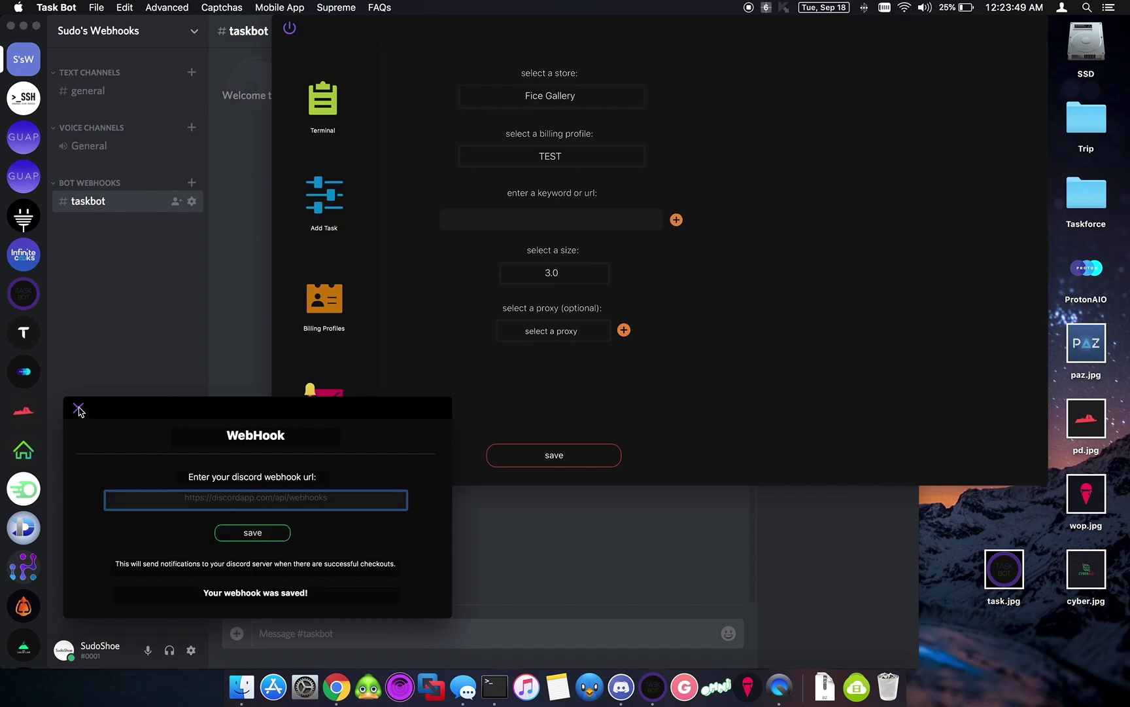
Step: Close webhook settings, delete all eight tasks from Task Bot, and return to Discord
click(79, 410)
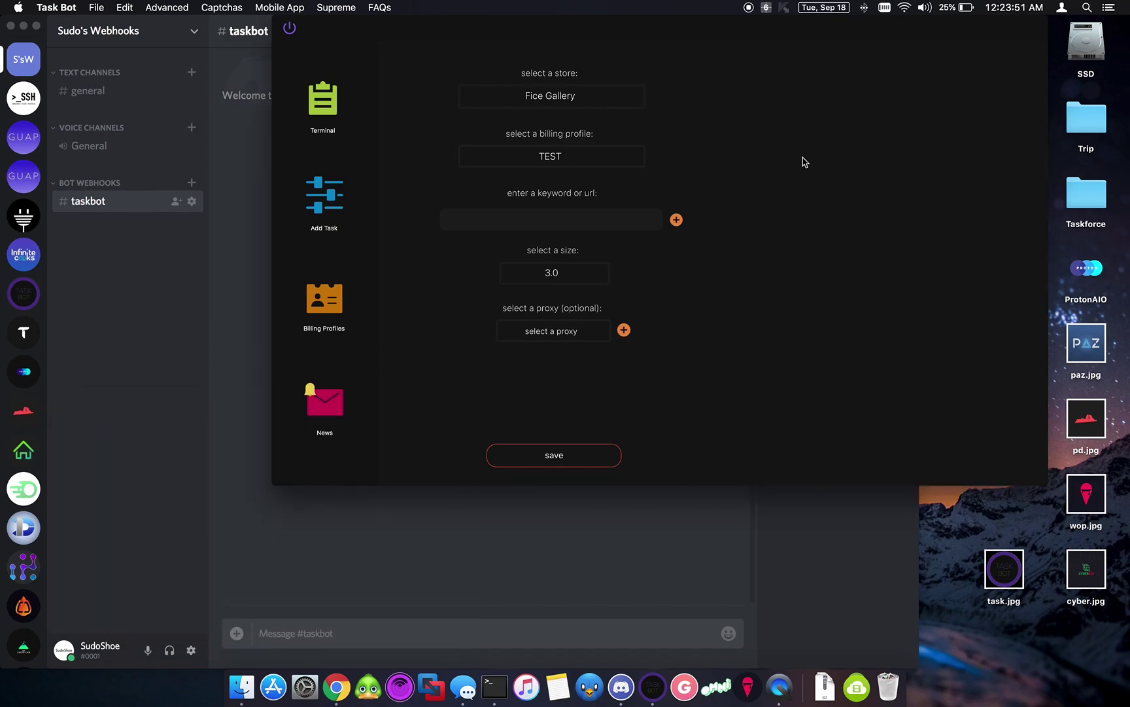
click(331, 103)
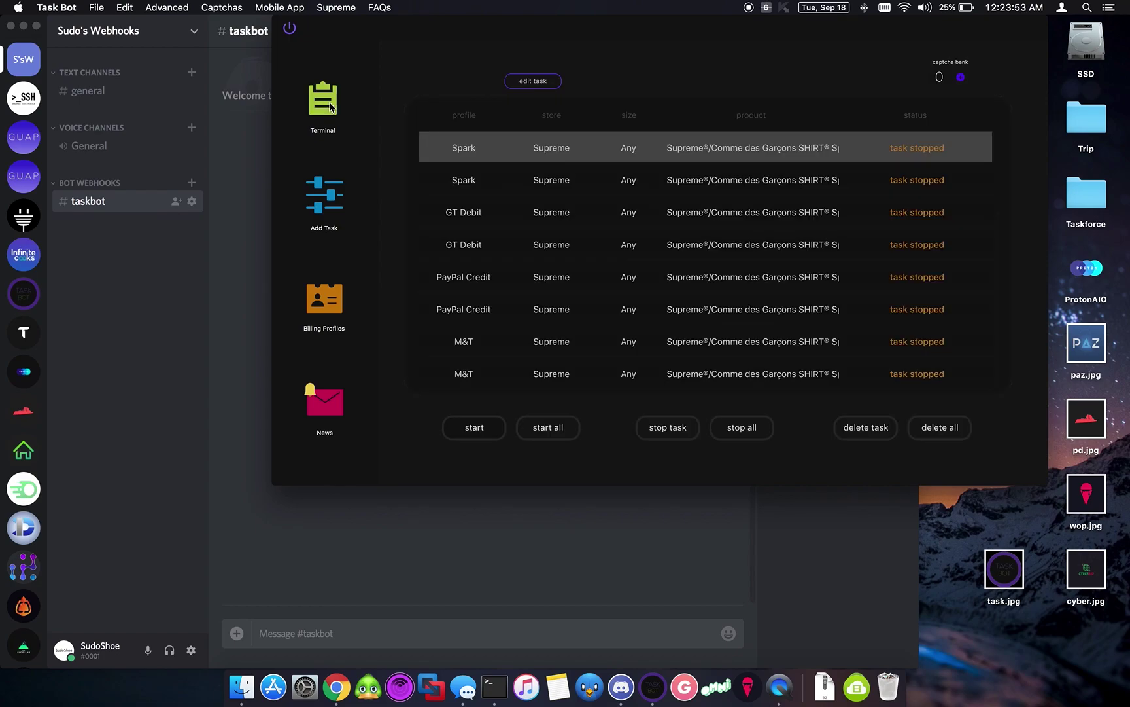
click(927, 430)
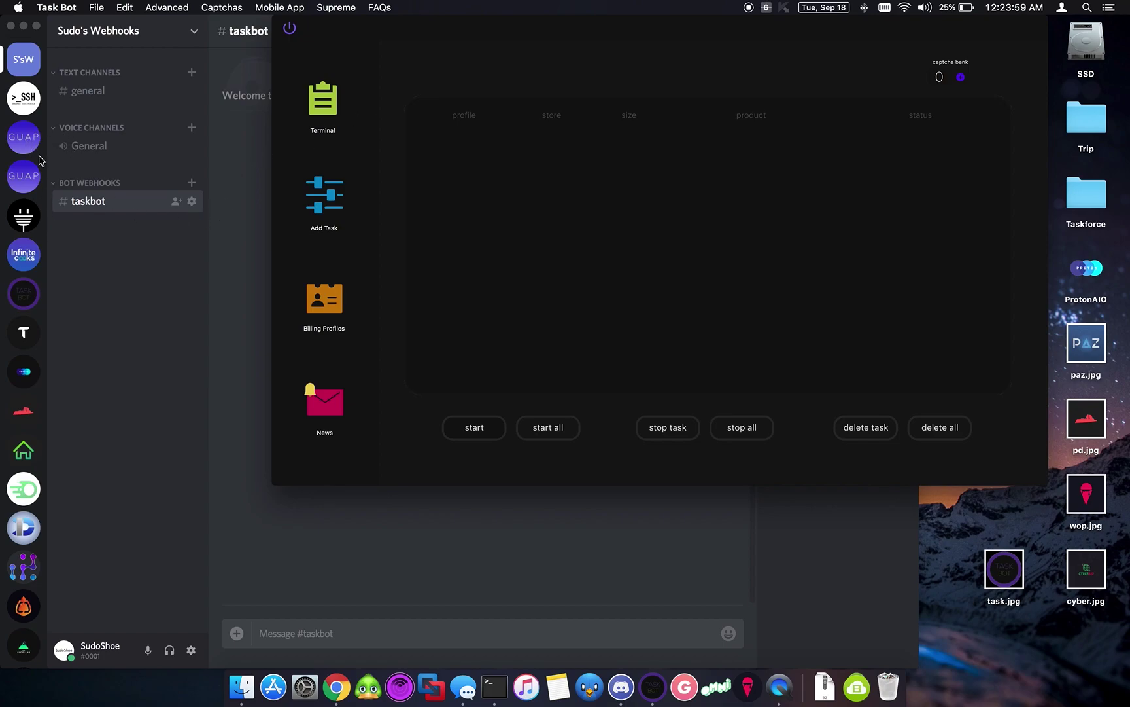
click(27, 185)
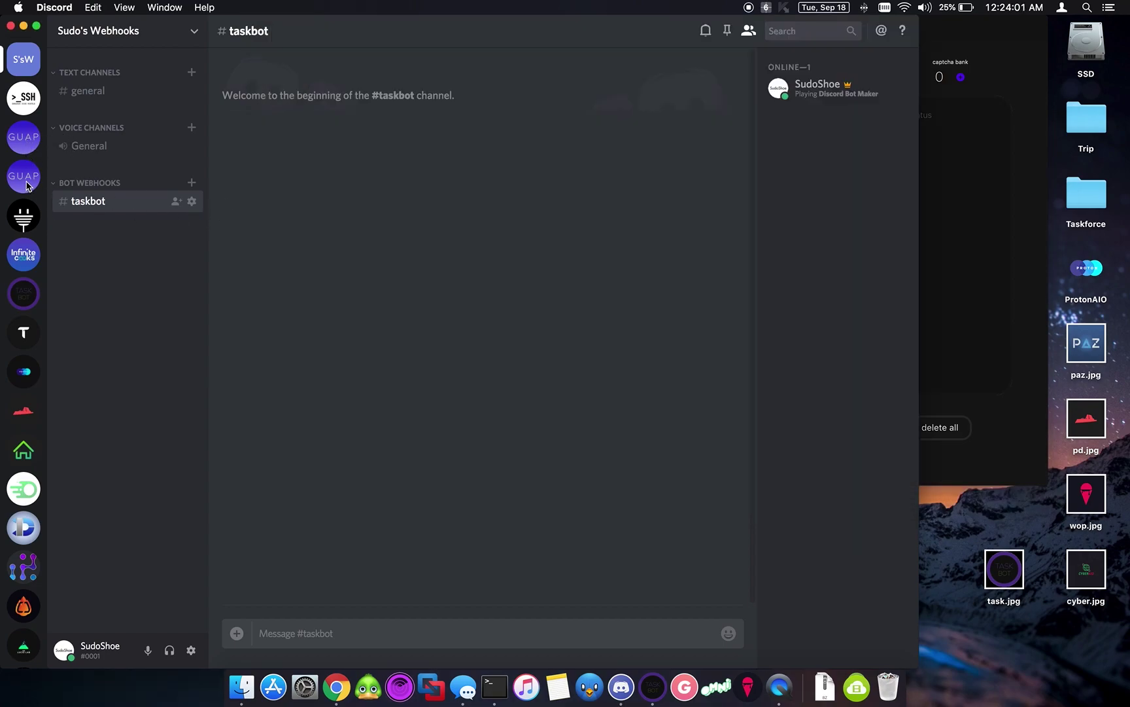
click(26, 141)
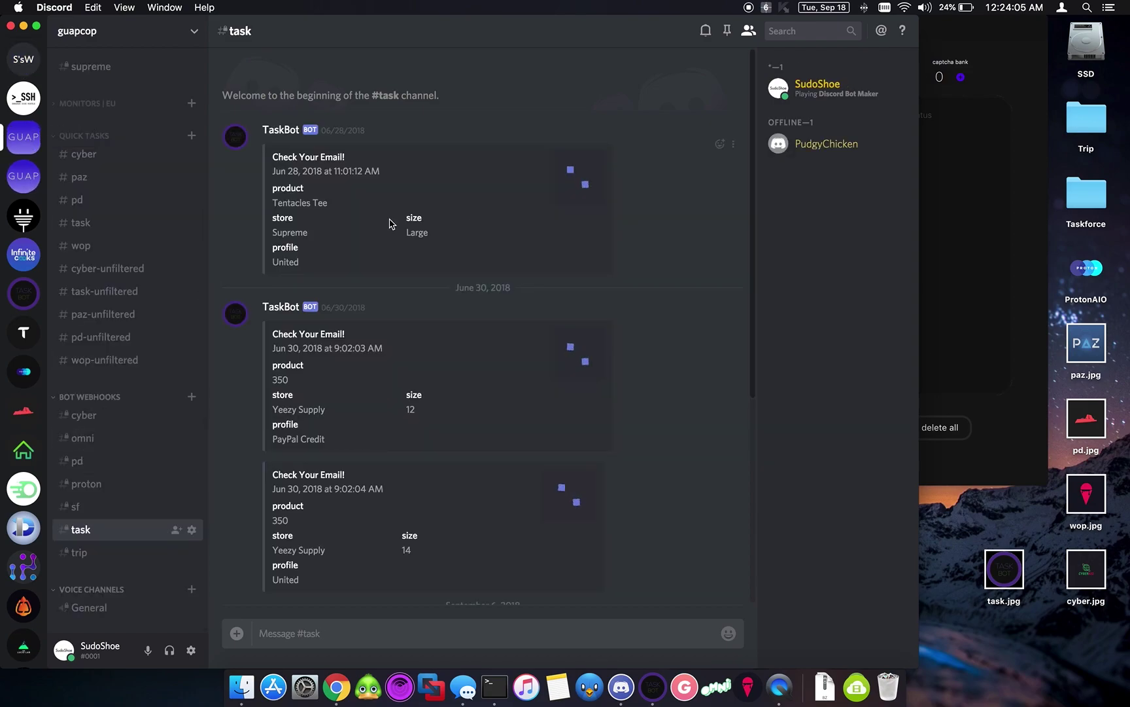
scroll(331, 204, down, 1)
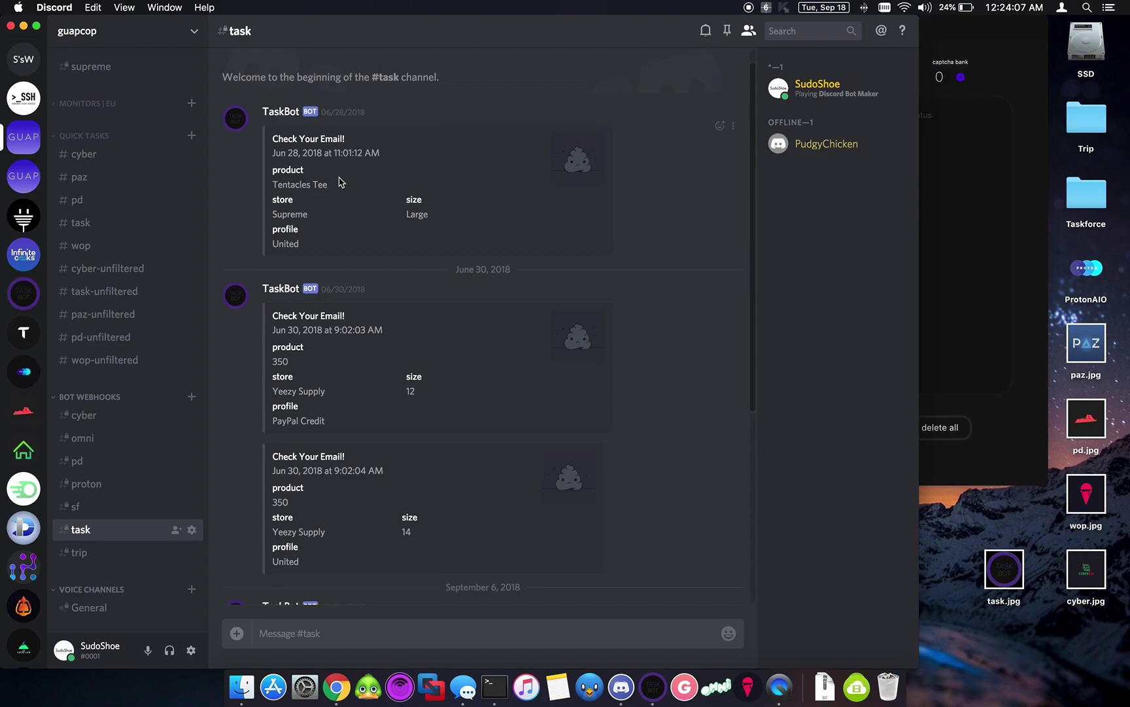
scroll(340, 182, up, 1)
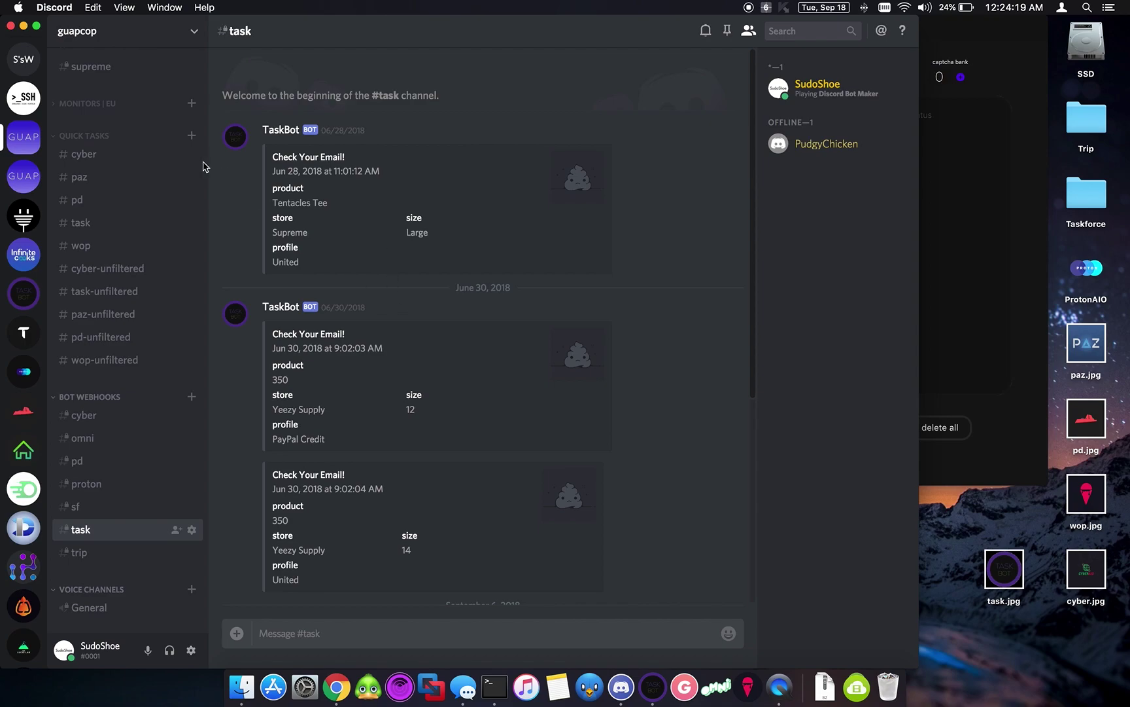
click(1007, 60)
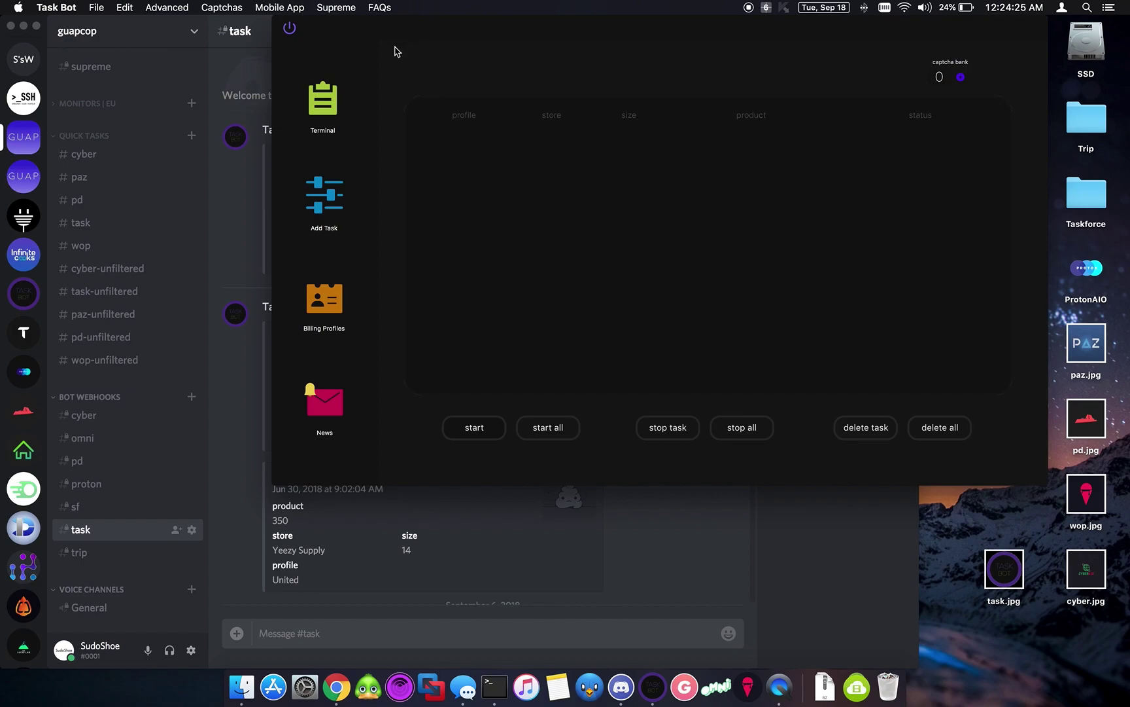
click(235, 65)
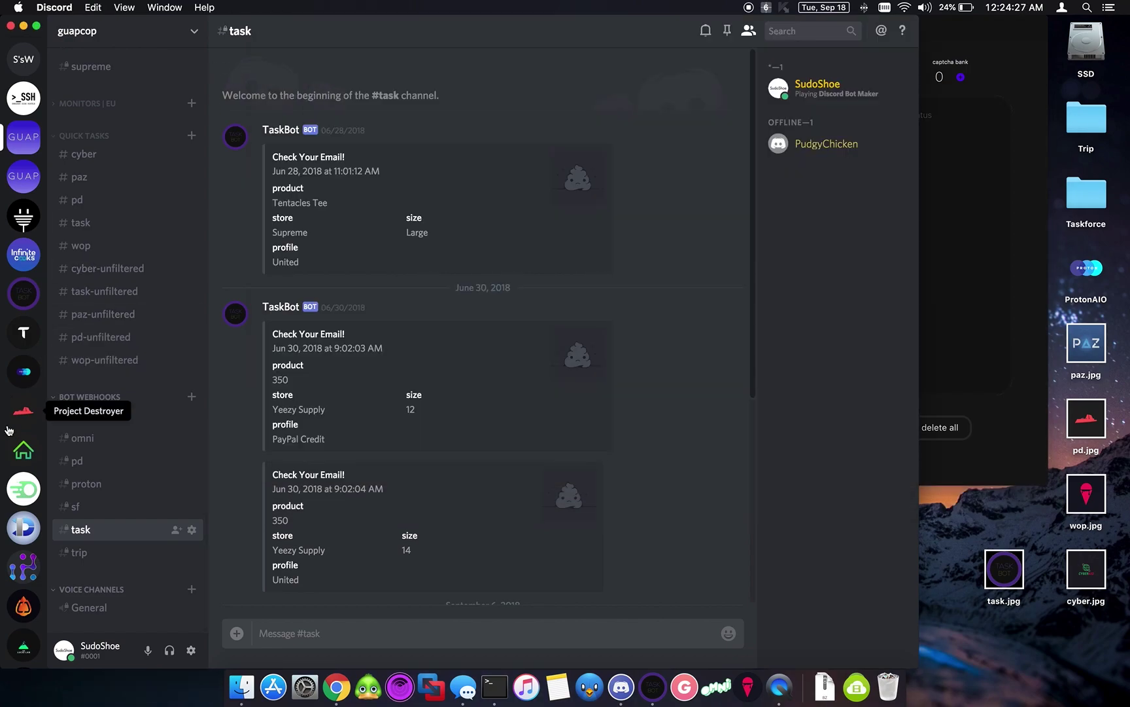
scroll(23, 410, down, 5)
scroll(24, 409, down, 5)
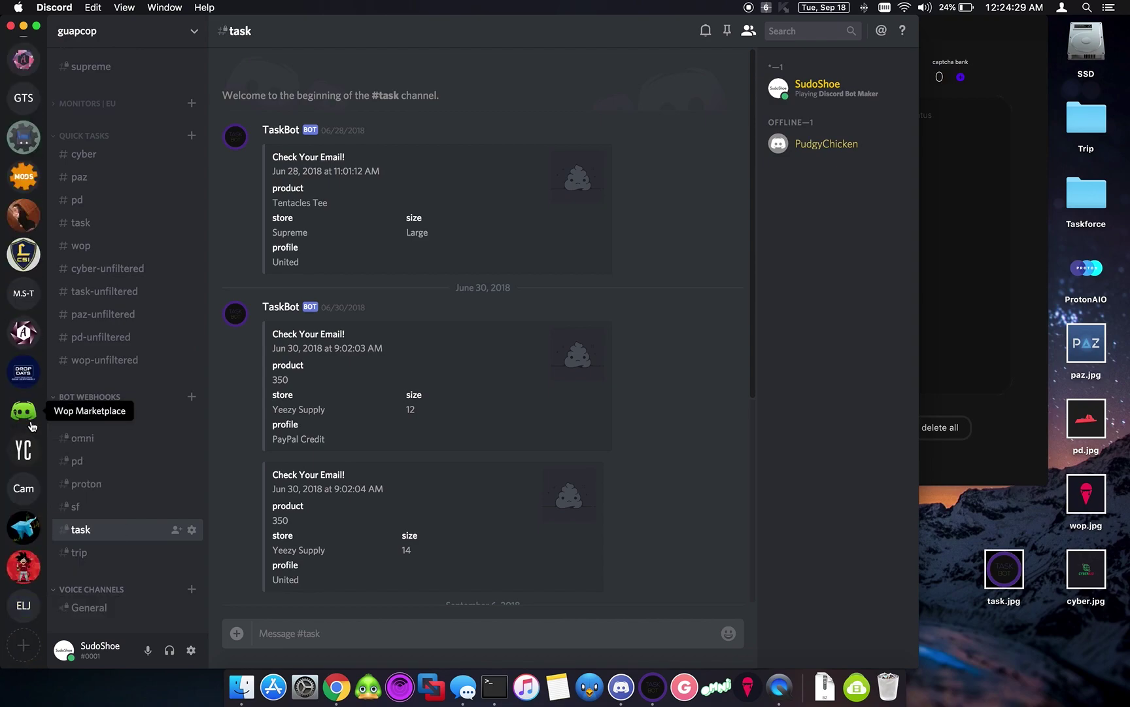
scroll(23, 371, up, 5)
scroll(23, 247, up, 5)
click(28, 128)
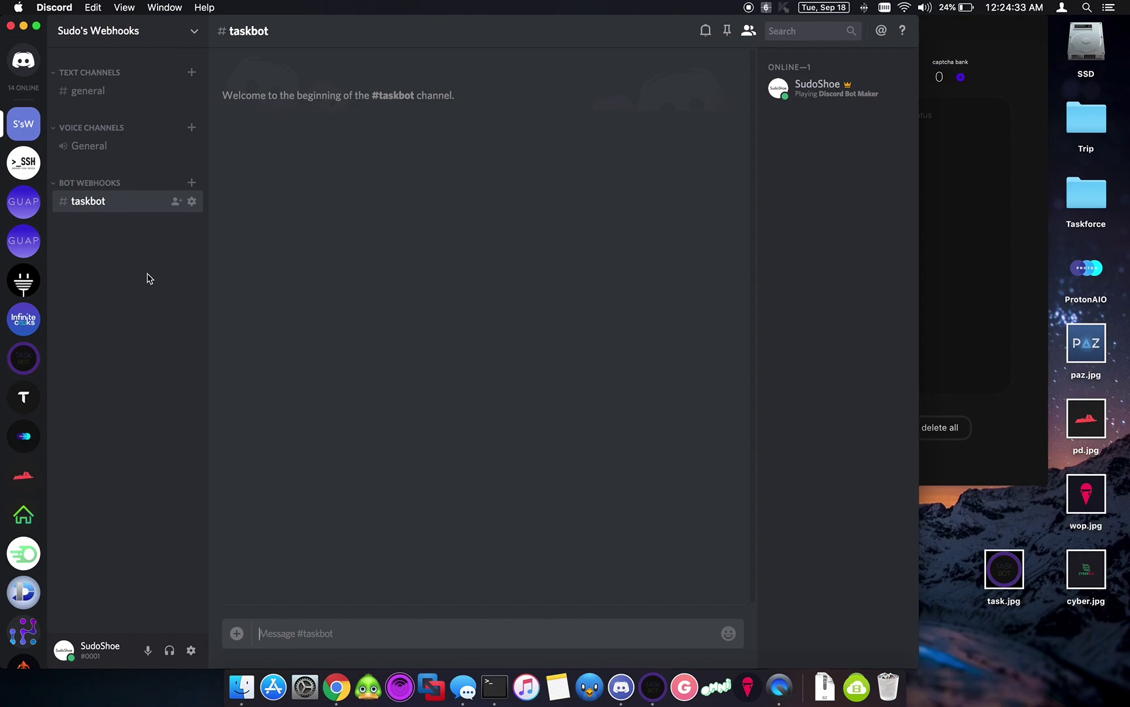
Step: Create a cyber text channel under Bot Webhooks and open it
click(191, 183)
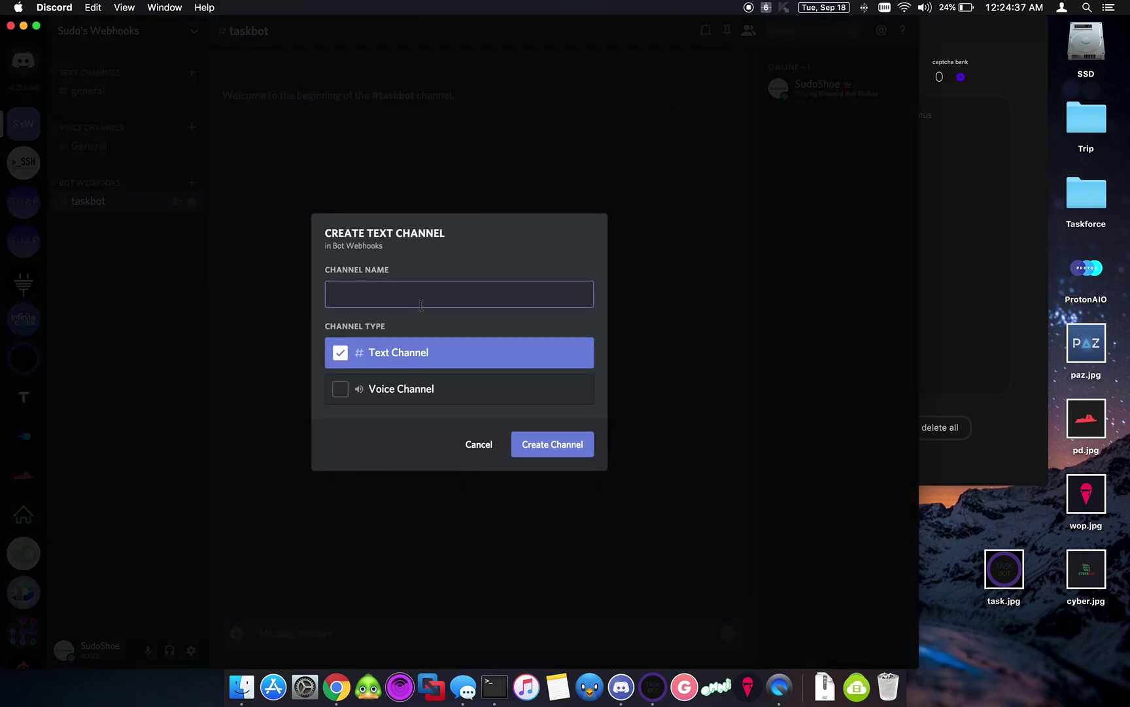
text(cyber)
key(Return)
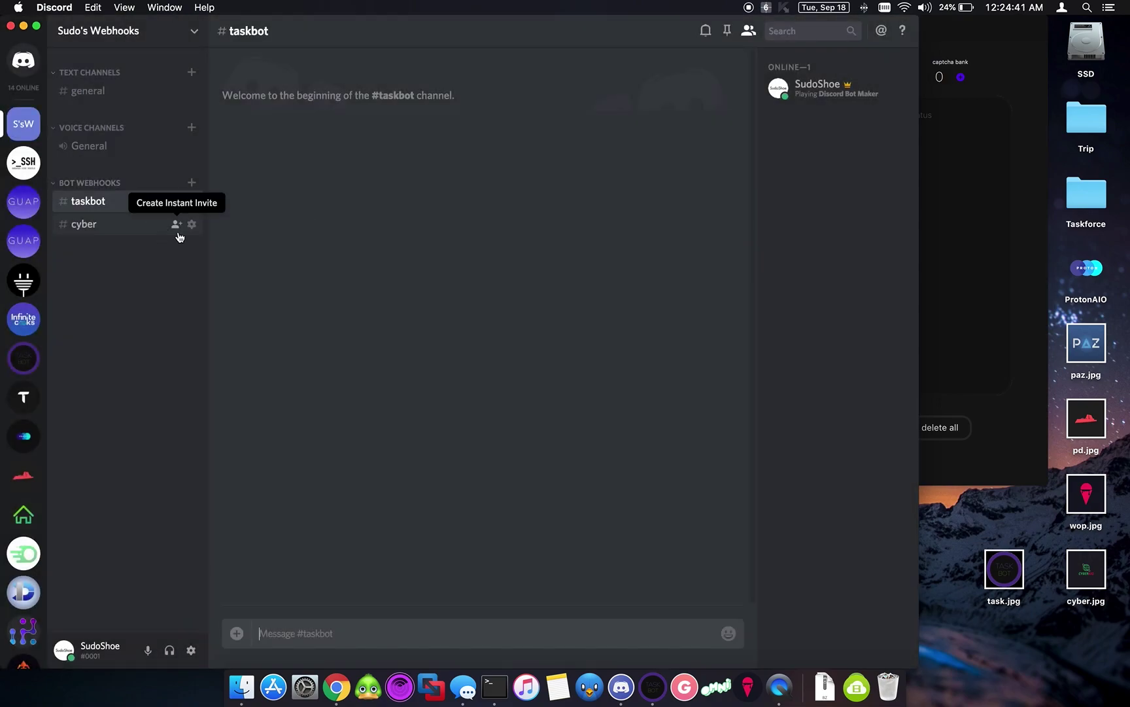
click(142, 233)
Step: Create a new webhook in the cyber channel settings and rename it cyber
click(192, 225)
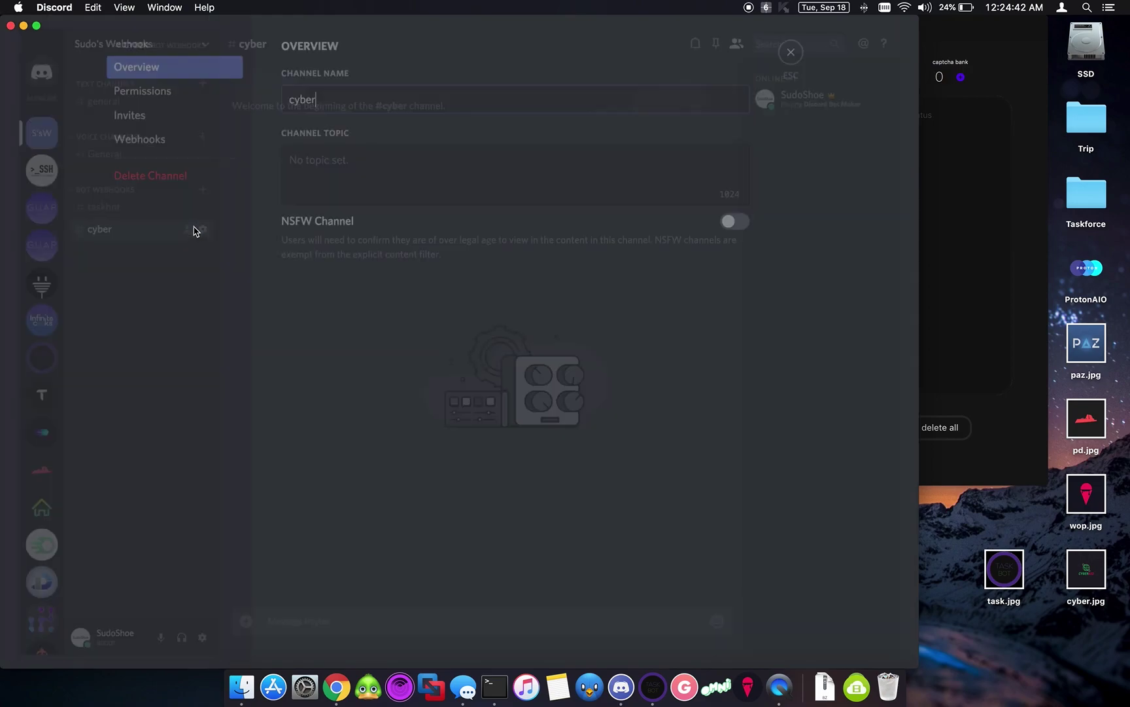
click(169, 156)
click(691, 94)
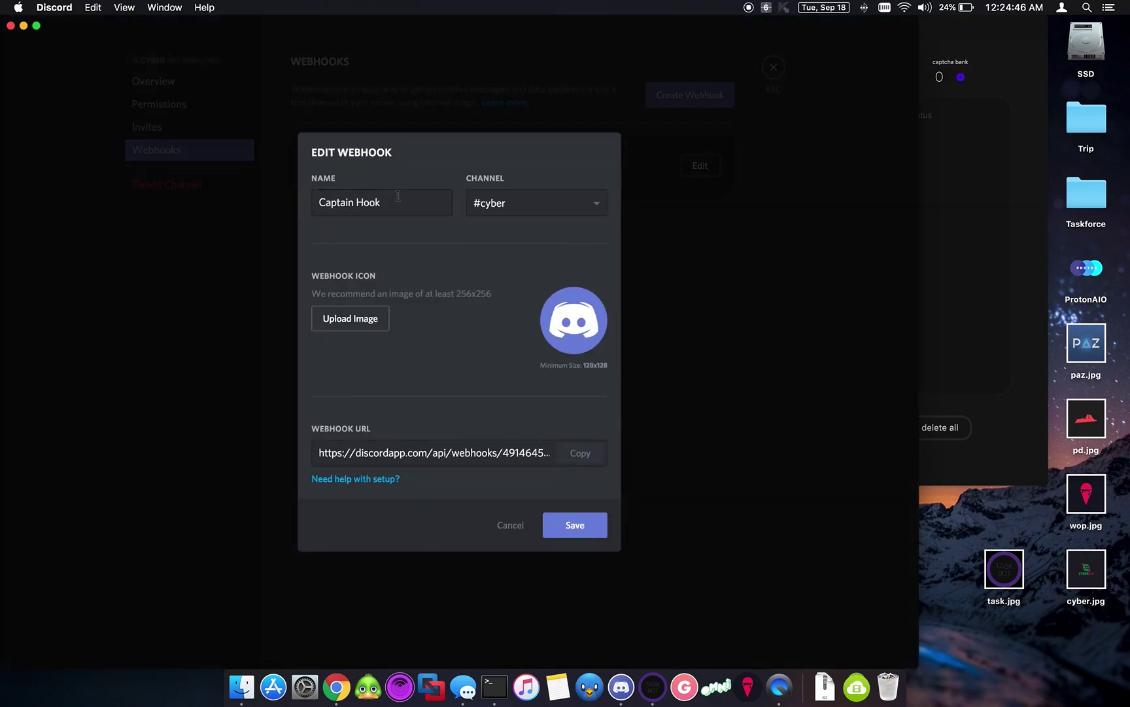
click(390, 212)
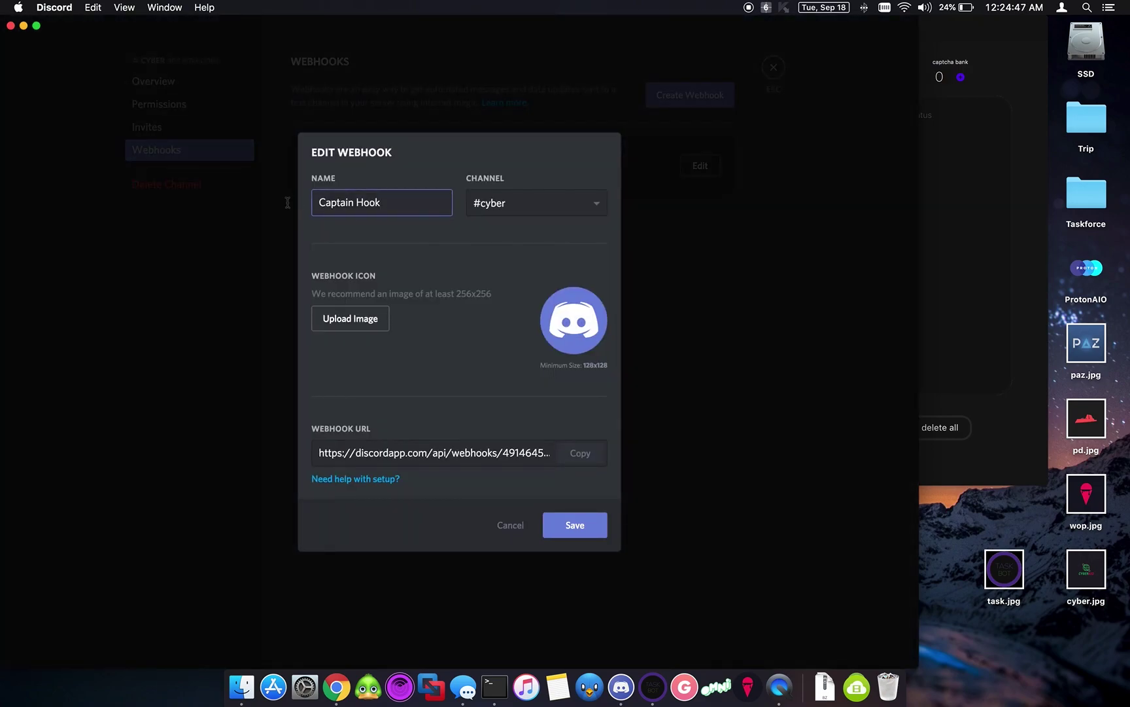
key(super+a)
text(cyber)
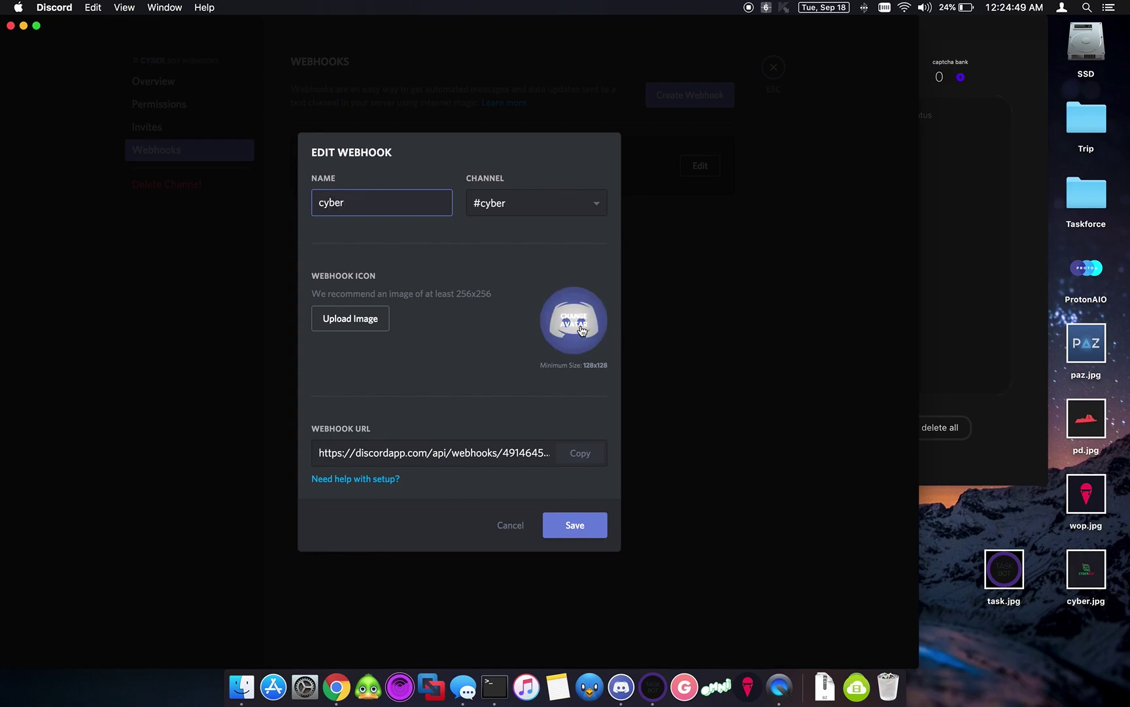
Step: Set cyber.jpg as the webhook icon, copy its URL, and save
click(581, 327)
click(479, 256)
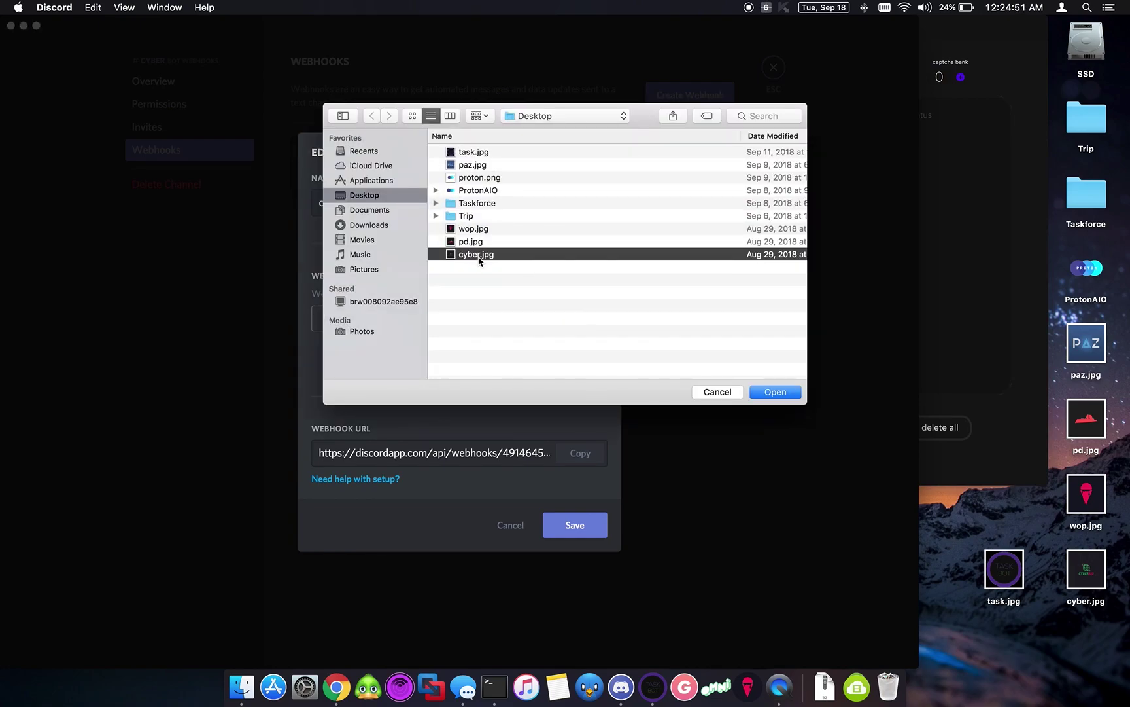
click(771, 392)
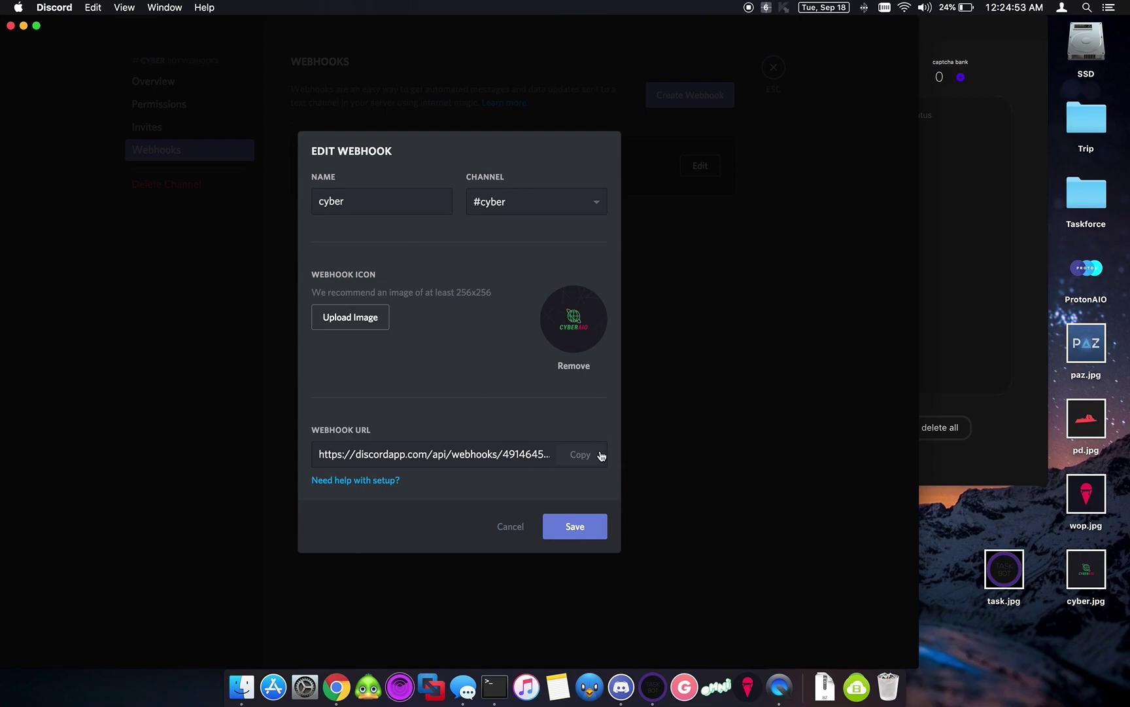
click(580, 454)
click(575, 525)
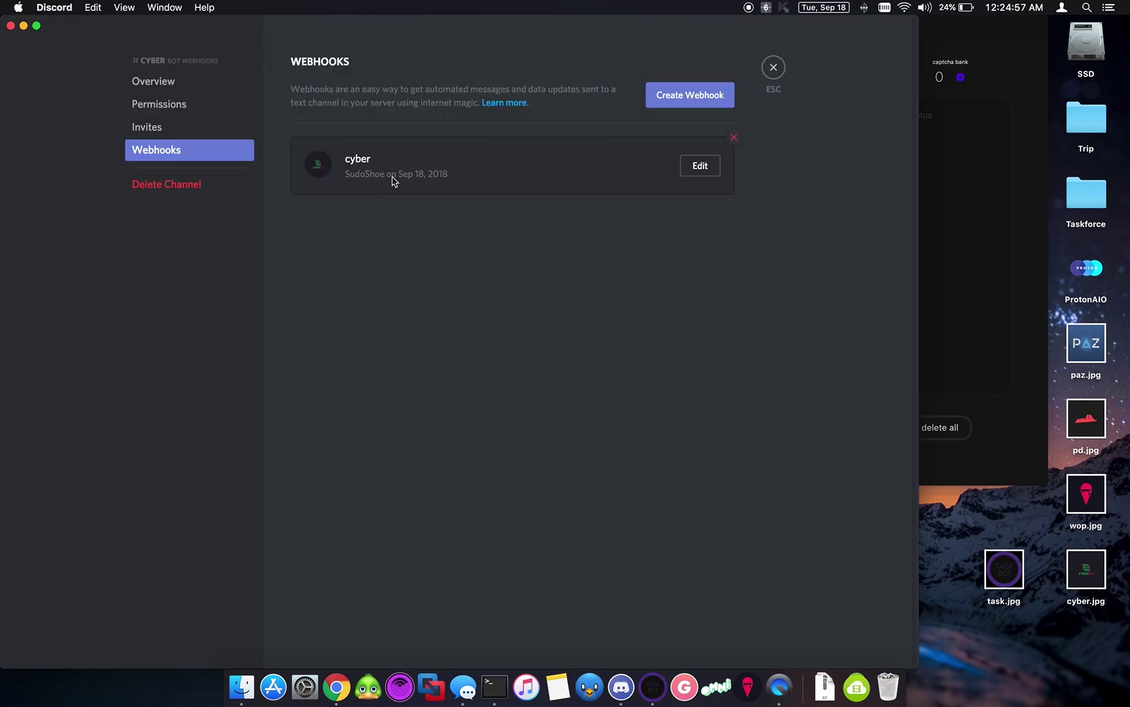
Step: Close settings and send the copied cyber webhook URL as a #cyber message
click(773, 68)
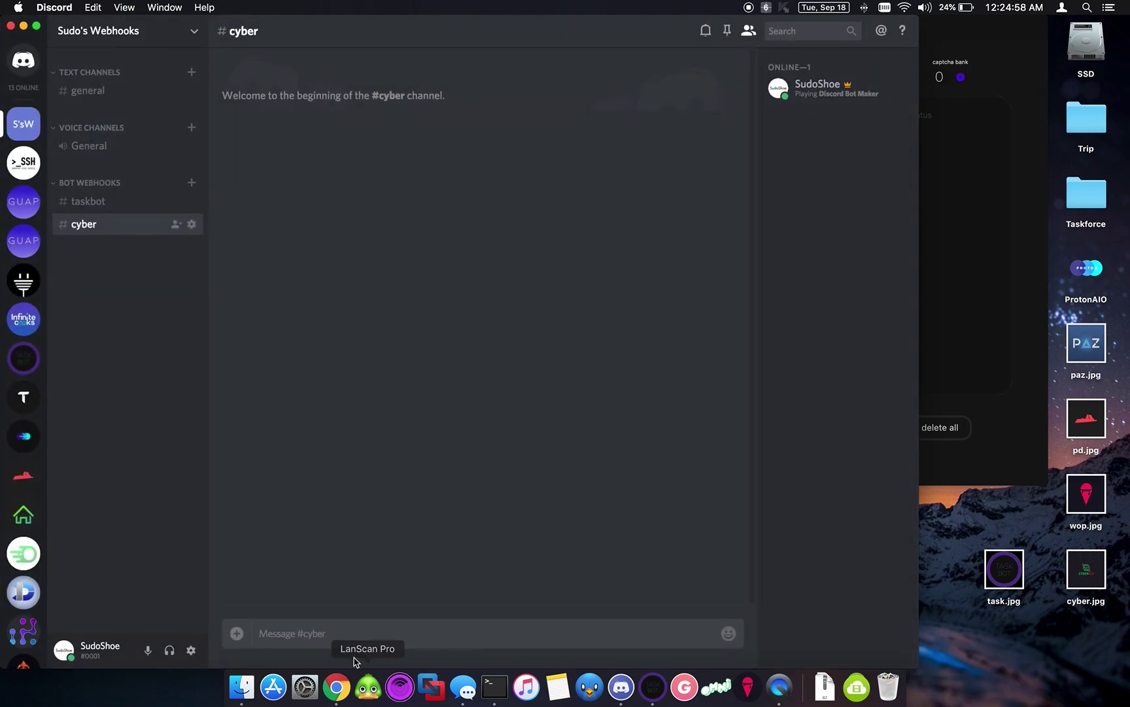
key(super+v)
key(Return)
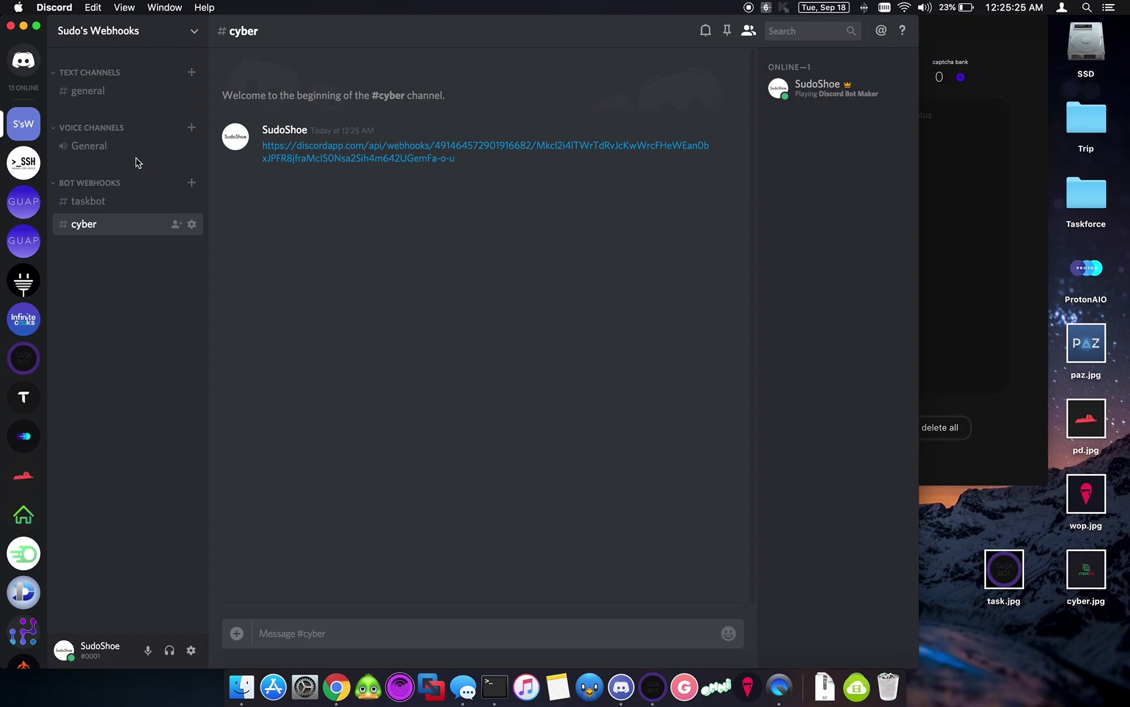
Step: Switch to the SneakerSideHustle server to browse its monitor and resource channels
click(24, 163)
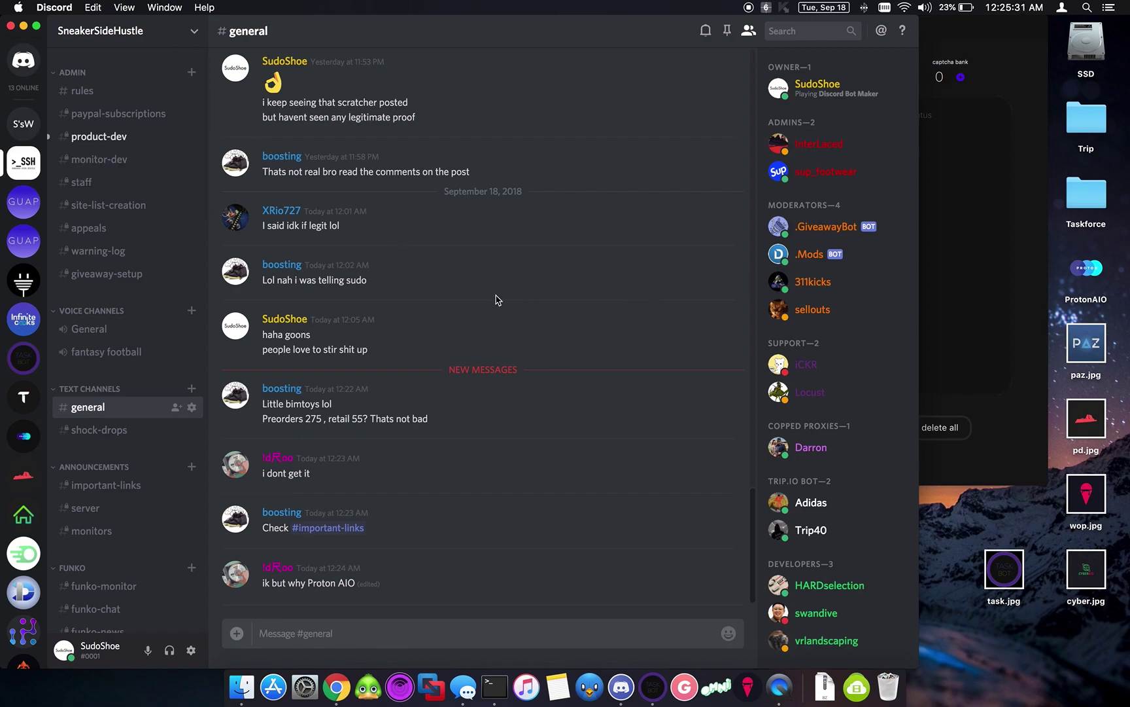
scroll(143, 386, down, 5)
scroll(143, 386, down, 2)
scroll(142, 386, down, 2)
scroll(143, 386, down, 1)
scroll(142, 386, down, 1)
scroll(142, 387, down, 1)
mouse_move(123, 477)
scroll(164, 481, down, 5)
scroll(164, 480, down, 1)
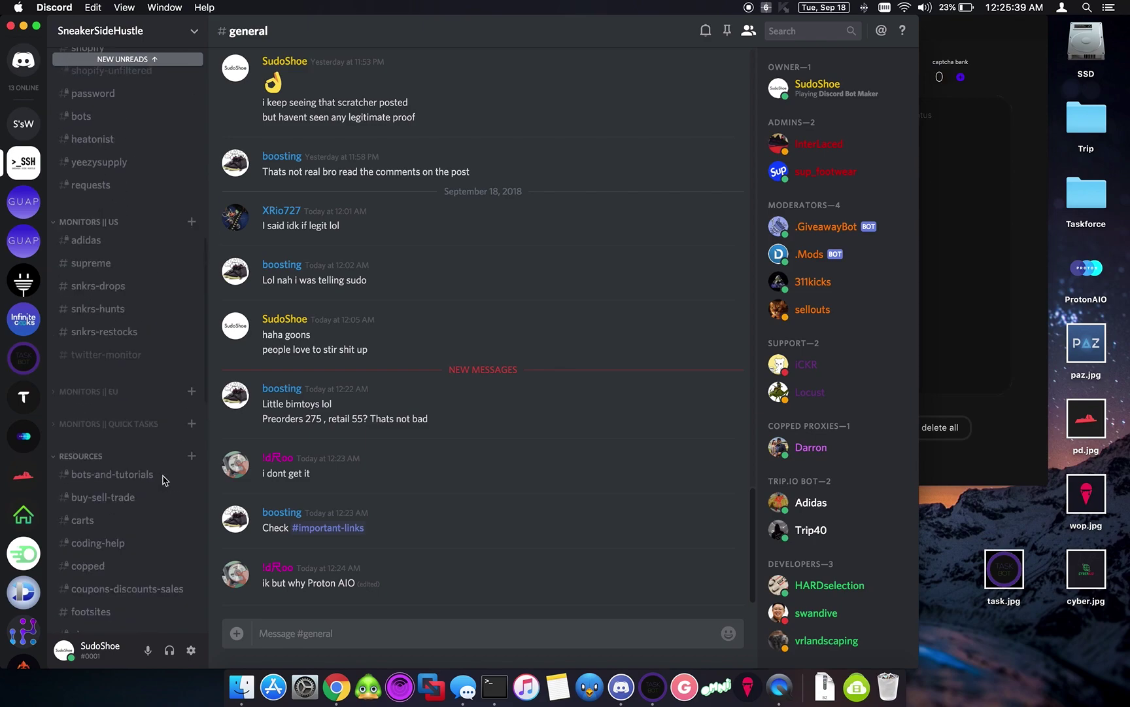
scroll(164, 481, up, 15)
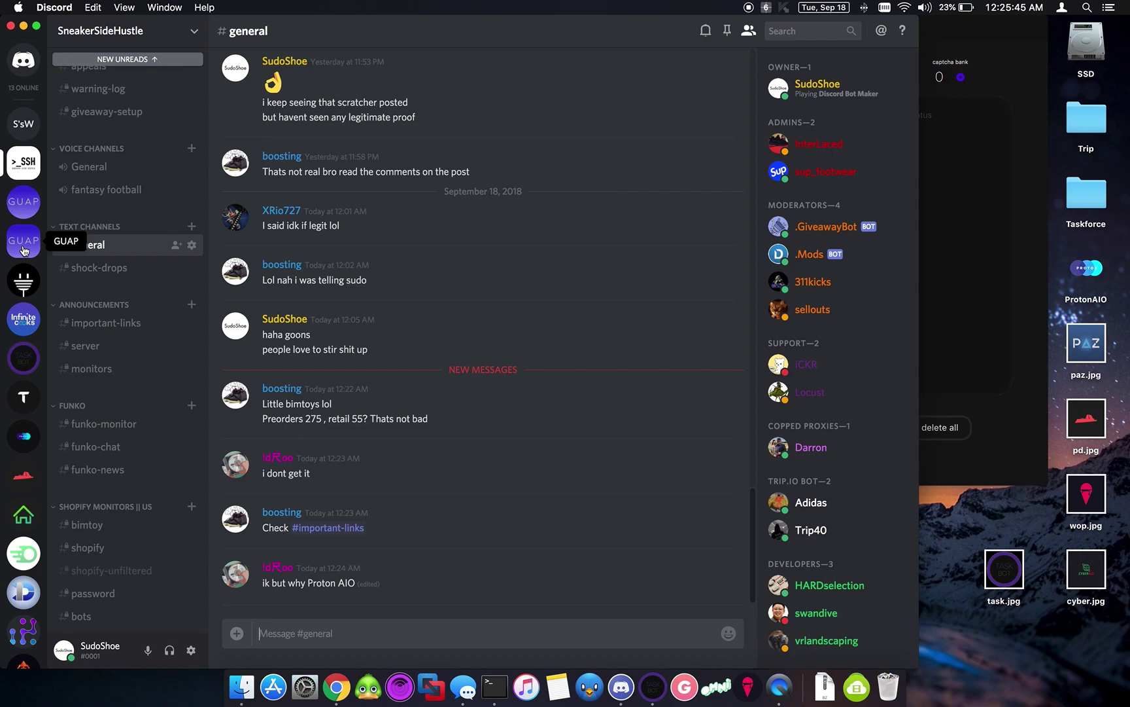
Step: Switch to the GUAP server and view #chat, #adidas, #bots, then #shopify
click(23, 250)
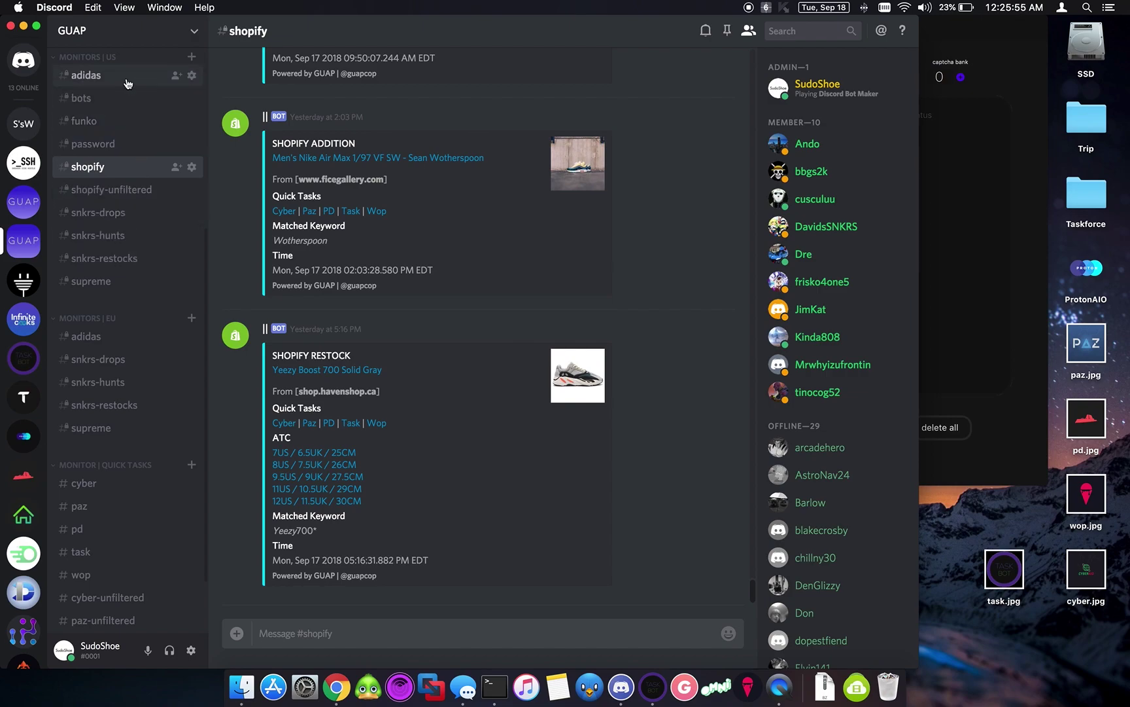
scroll(124, 159, up, 4)
scroll(123, 159, up, 1)
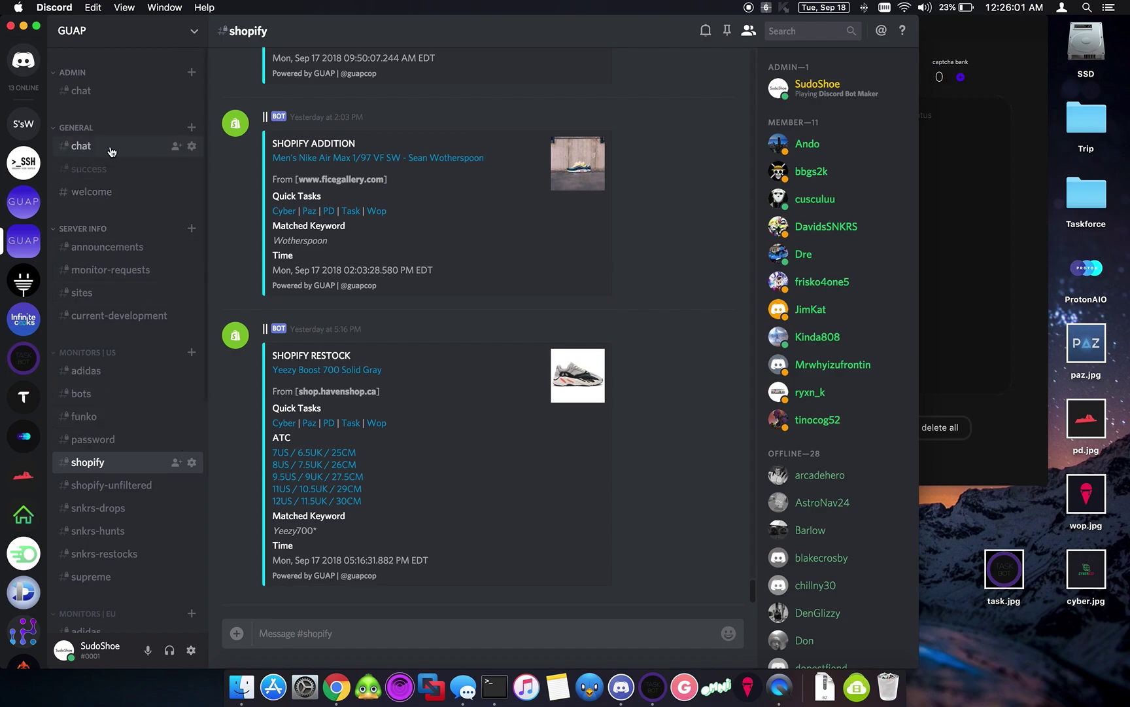
click(81, 146)
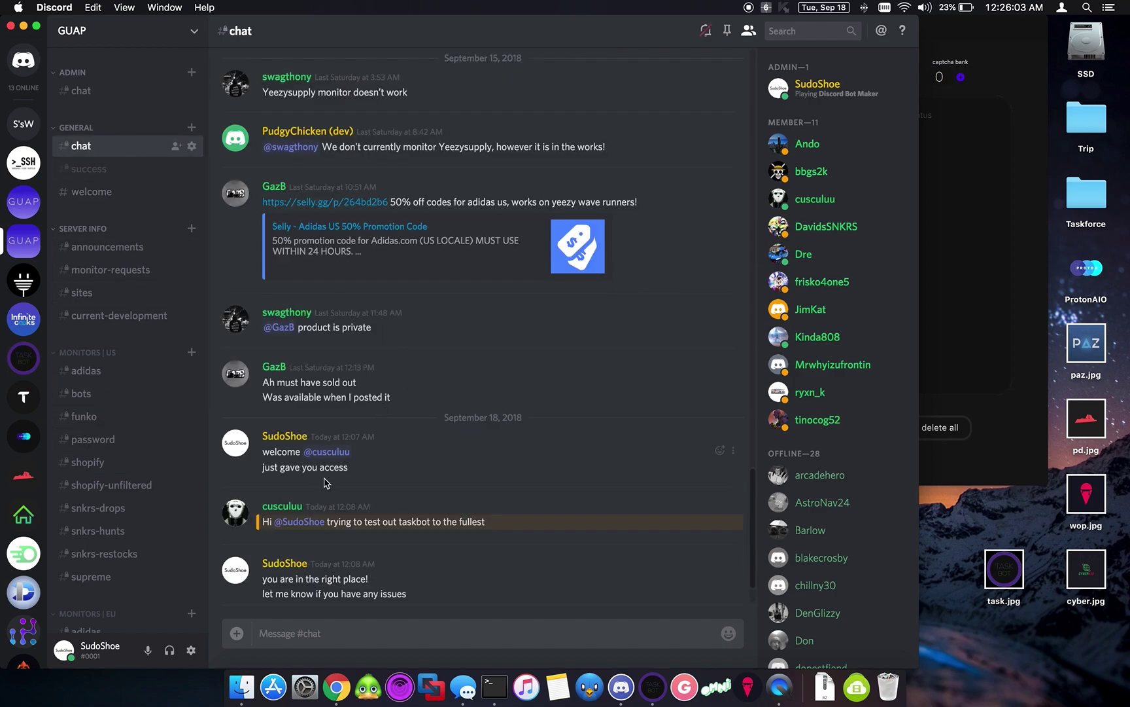
scroll(143, 380, down, 2)
scroll(143, 380, down, 1)
click(88, 268)
click(93, 290)
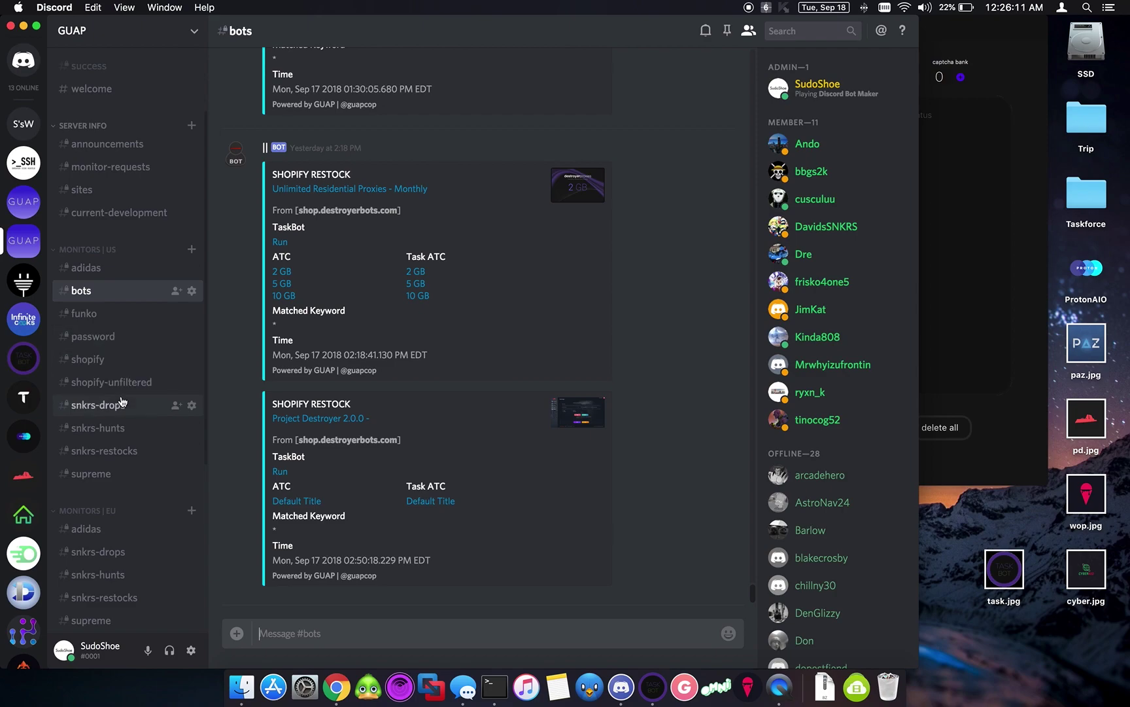
scroll(122, 402, down, 2)
scroll(121, 402, down, 4)
scroll(122, 402, down, 1)
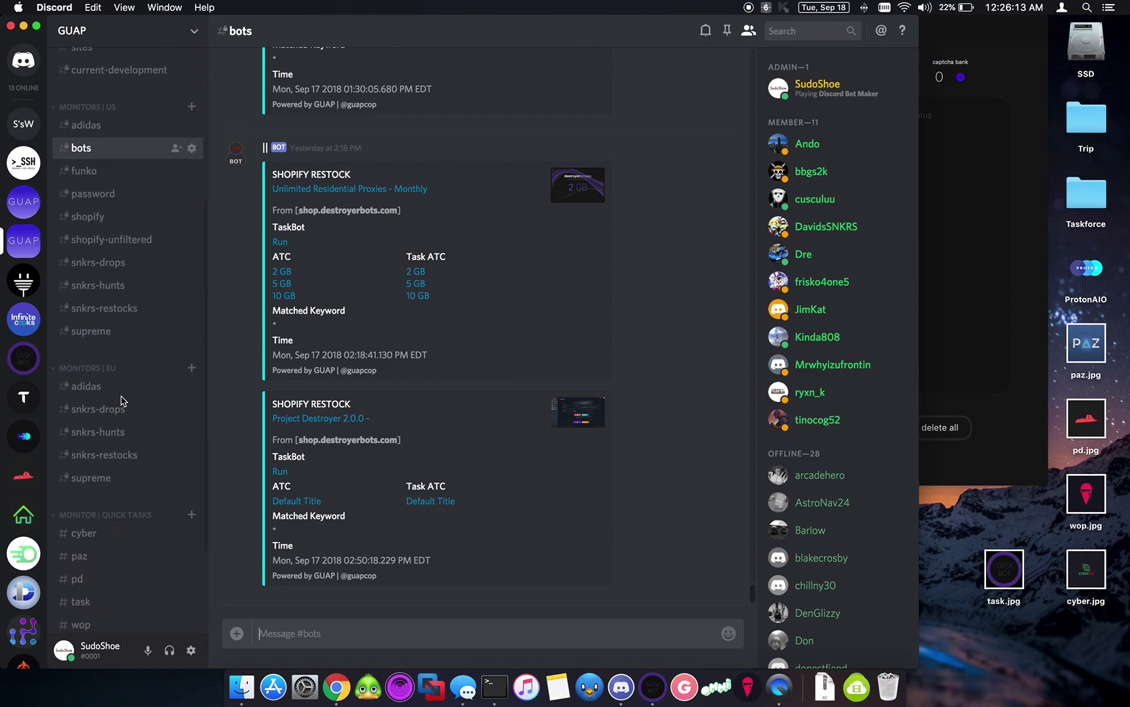
scroll(119, 354, down, 1)
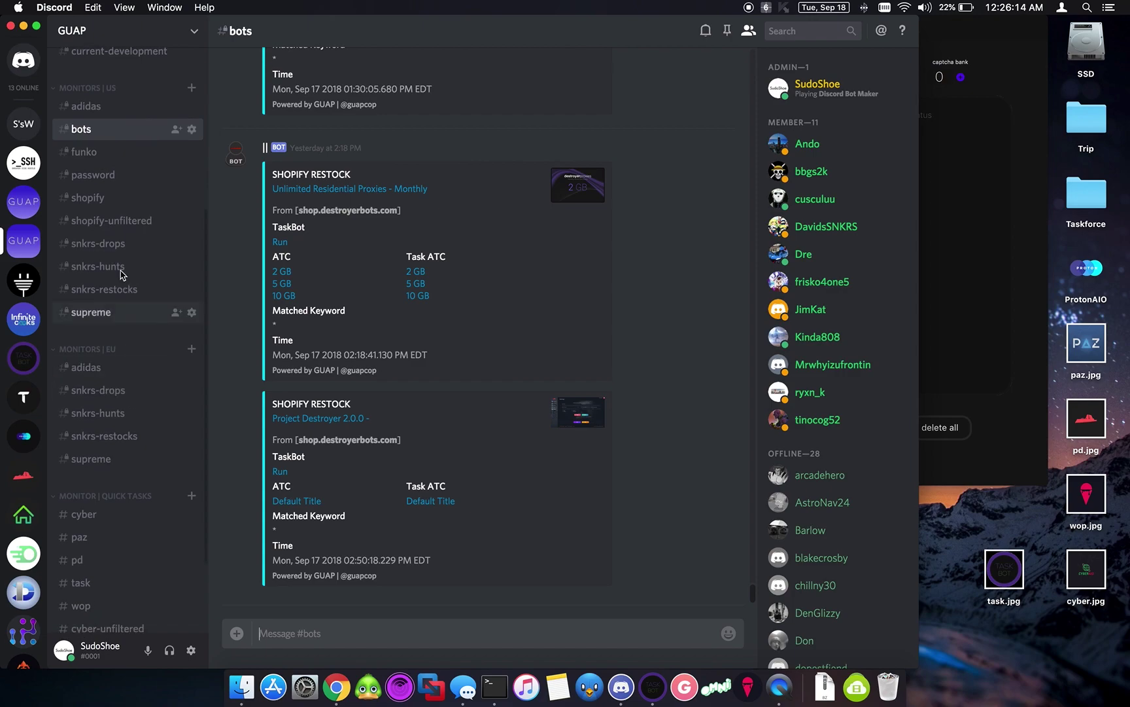
click(93, 206)
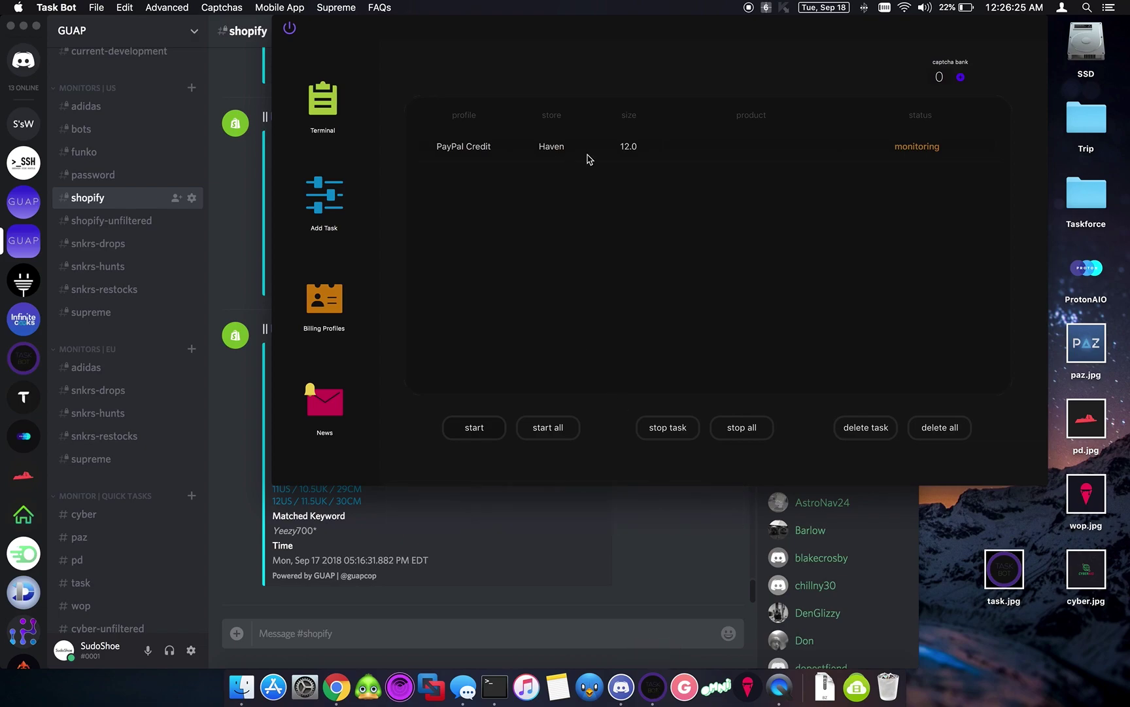
Step: Select and stop the PayPal Credit Haven task in Task Bot, then return to Discord
click(589, 157)
click(746, 426)
click(510, 577)
scroll(115, 433, down, 5)
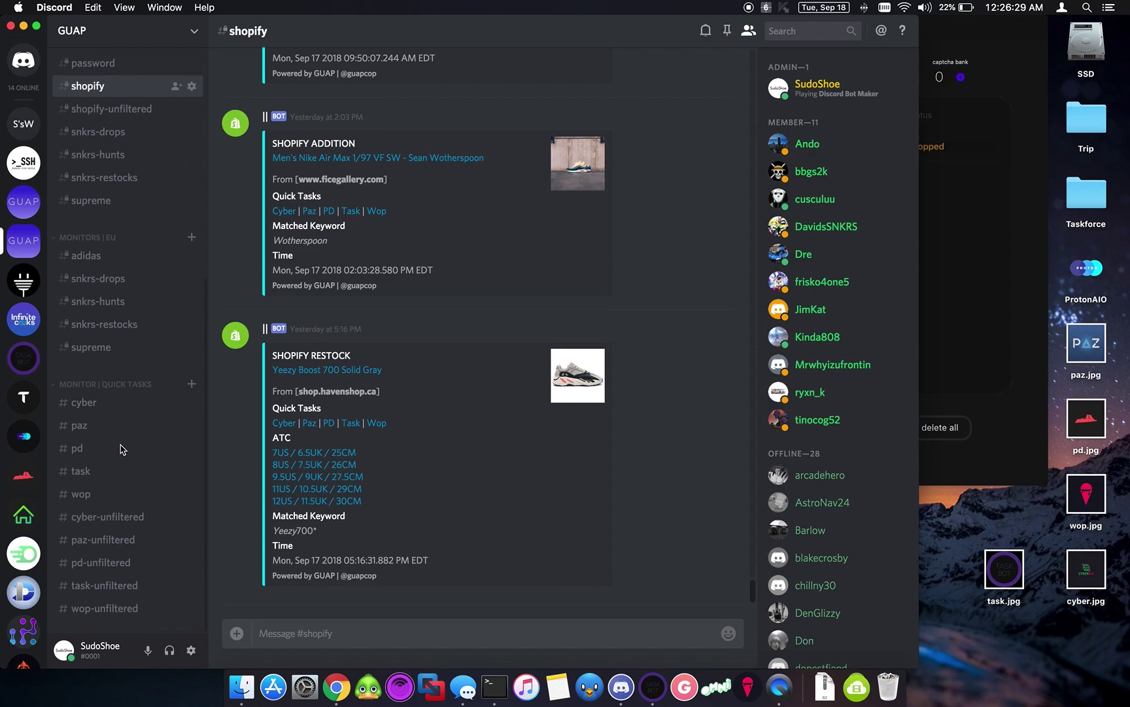
Step: Check the TaskBot run links in #task, return to #shopify, then bring Task Bot forward
click(95, 482)
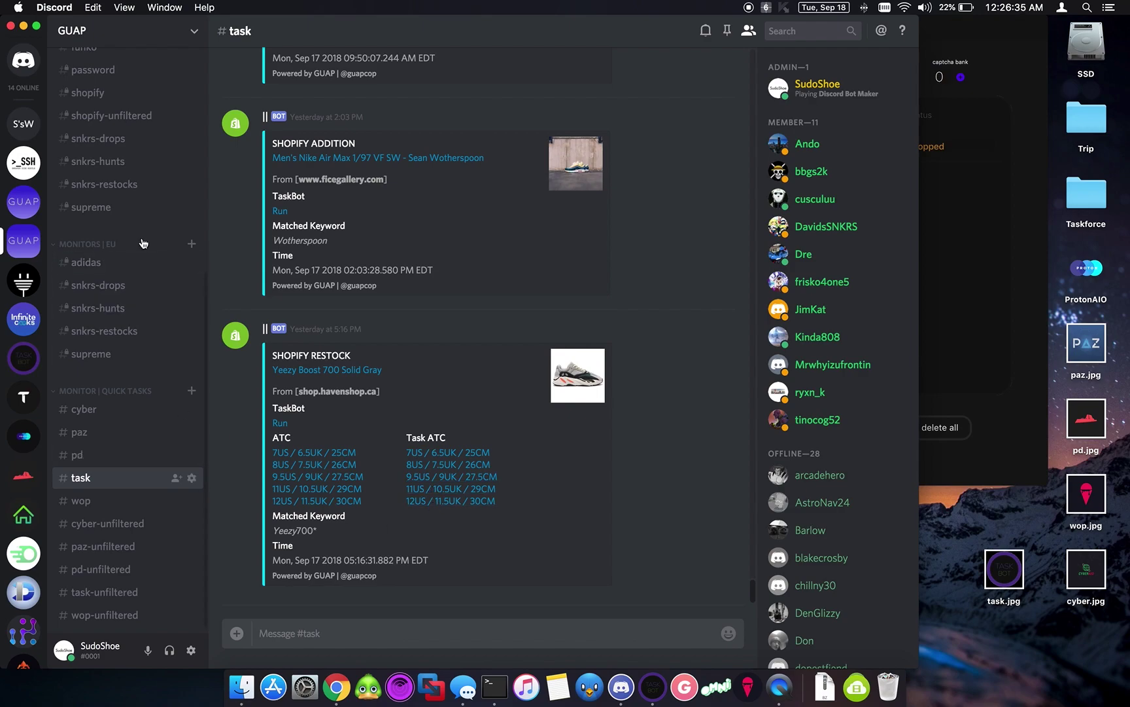
scroll(110, 195, up, 2)
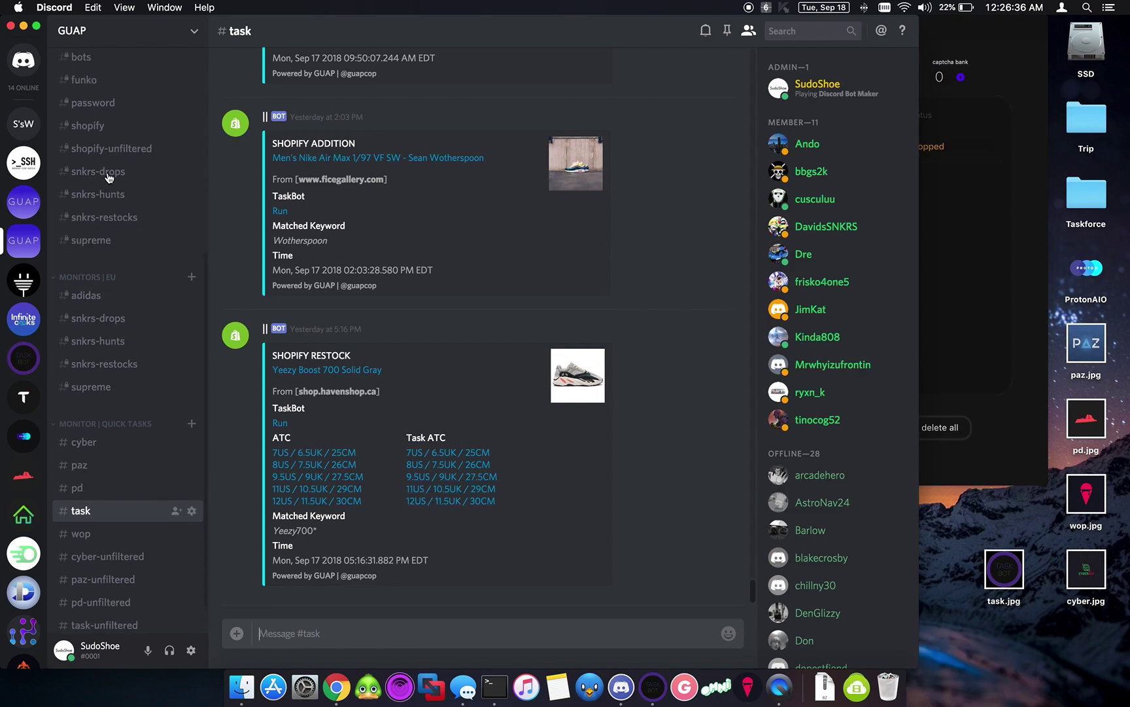
click(90, 126)
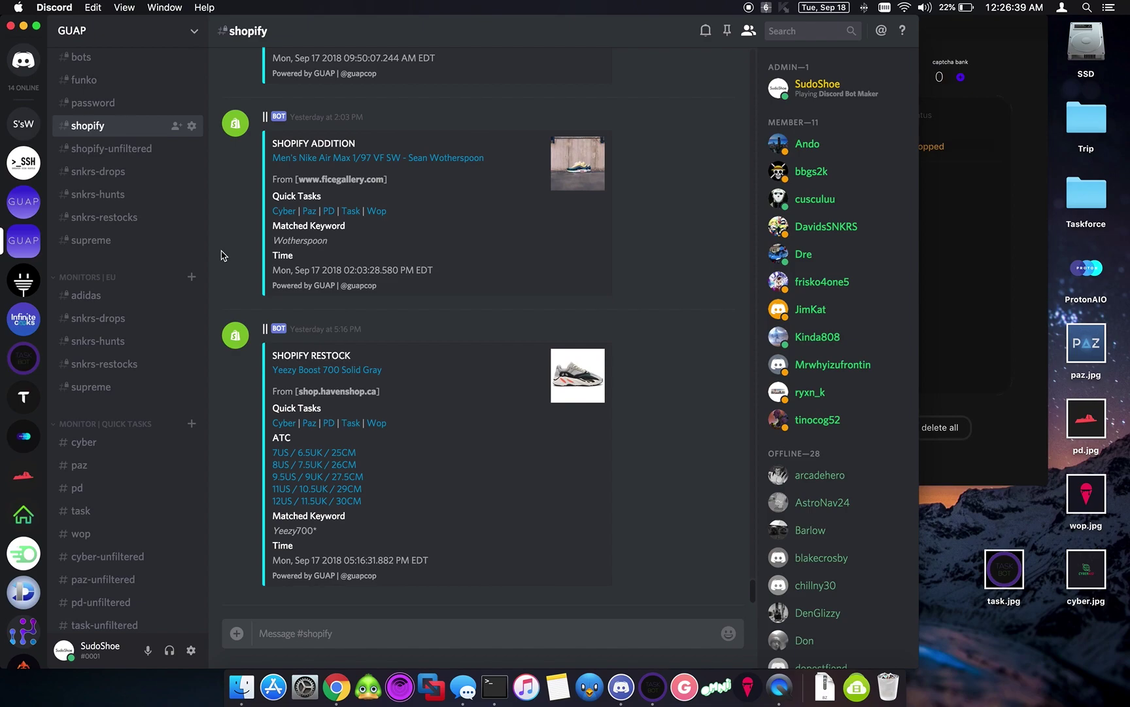
scroll(161, 267, up, 1)
scroll(161, 268, up, 5)
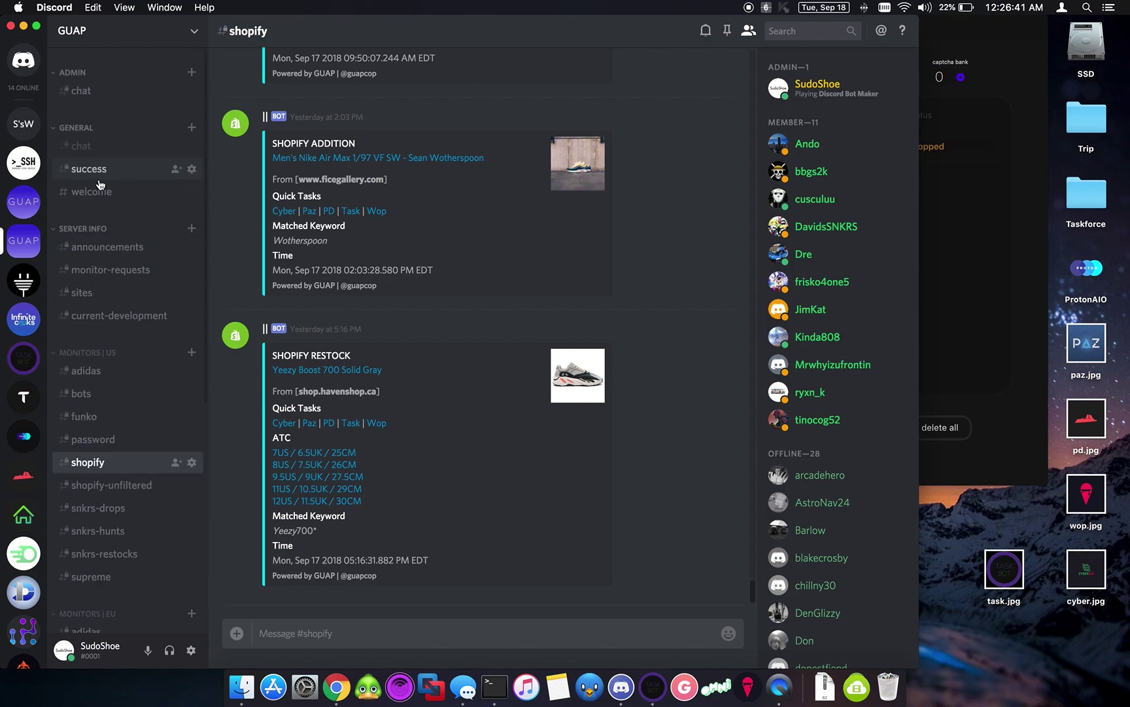
click(1006, 38)
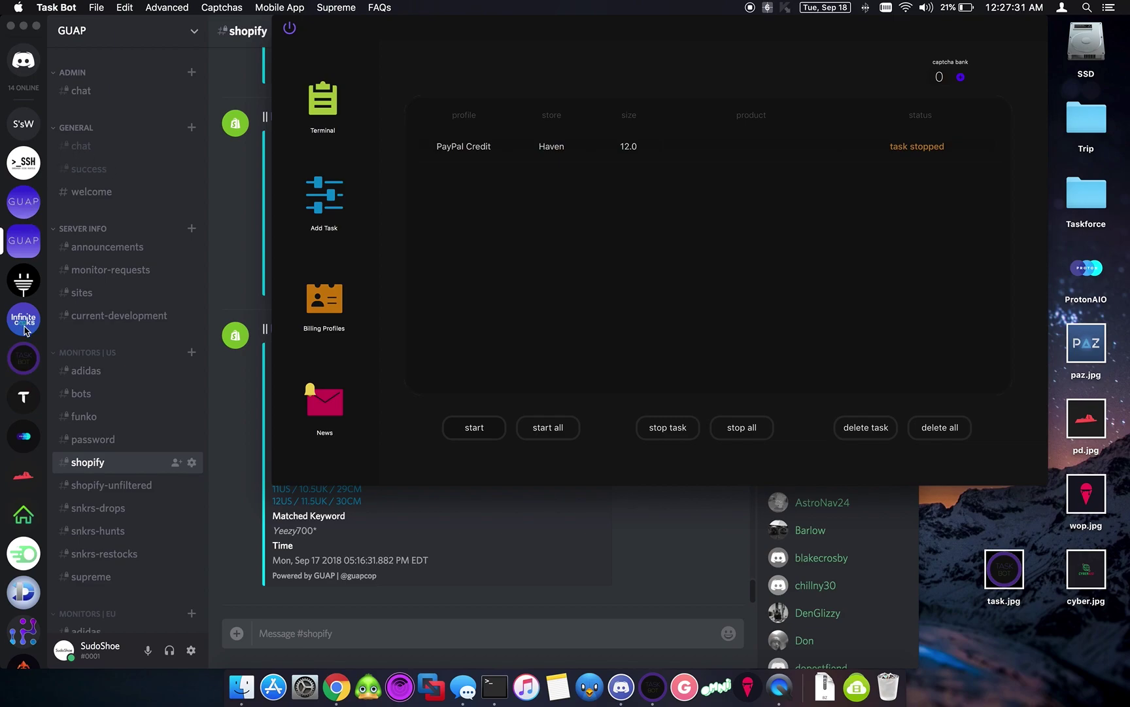
Step: Bring Discord back in front on the TaskBot Support server's #general channel
click(24, 359)
click(22, 361)
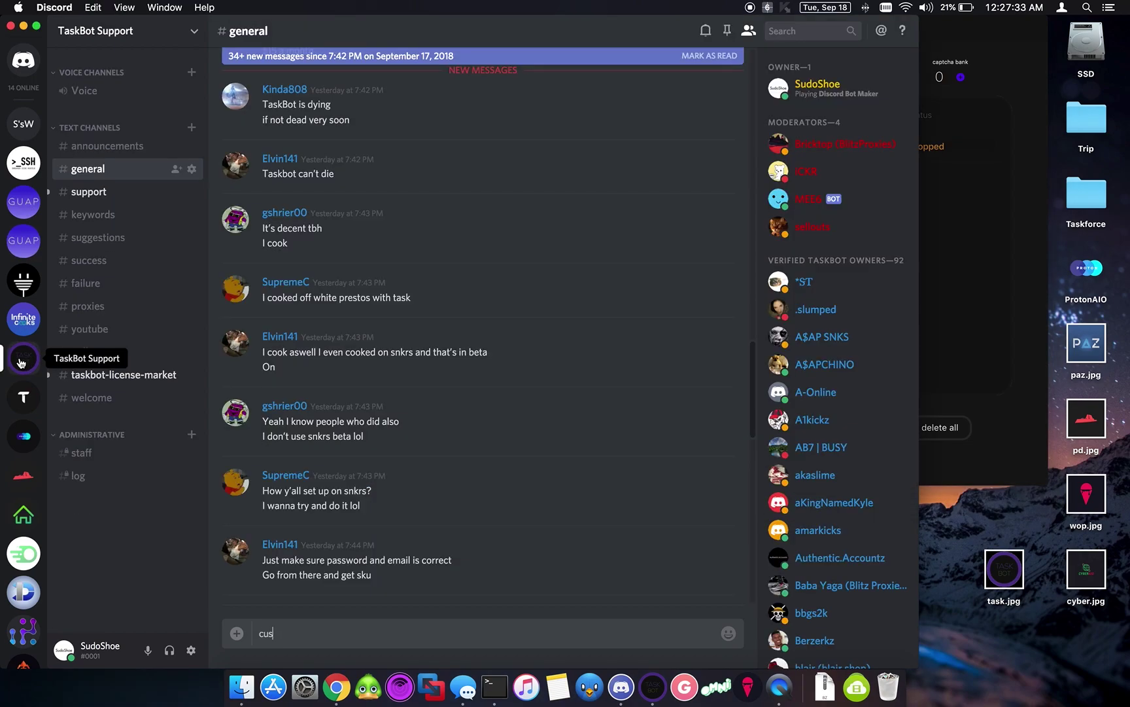
scroll(442, 215, down, 10)
scroll(442, 216, down, 10)
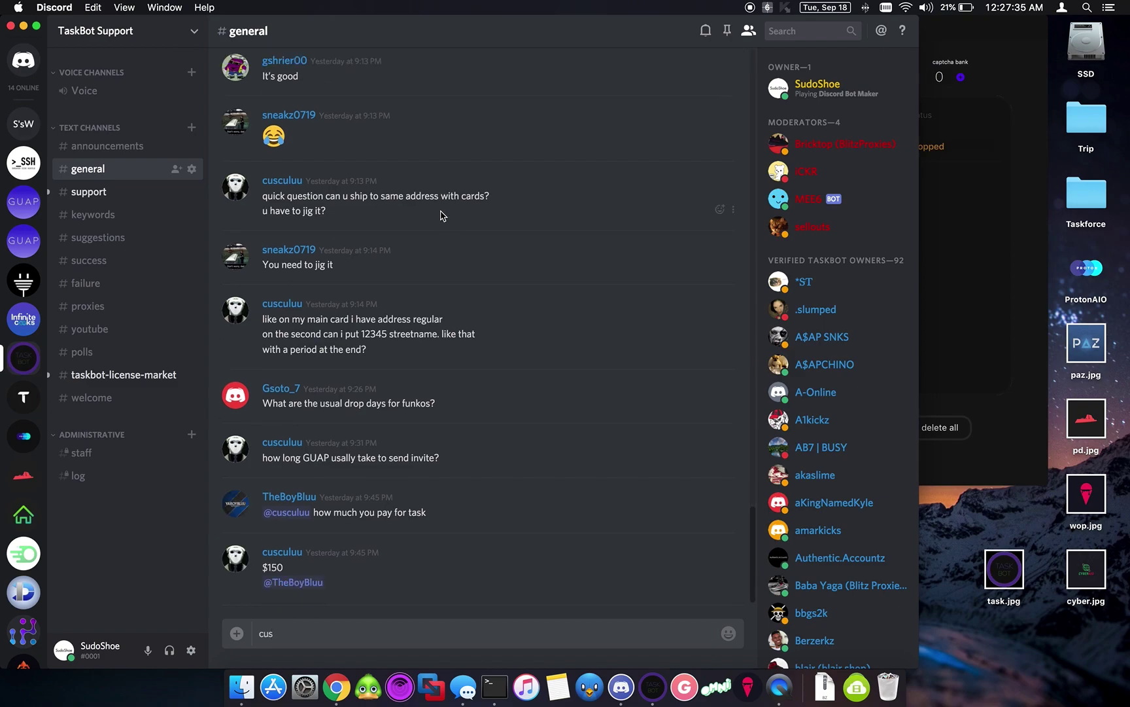